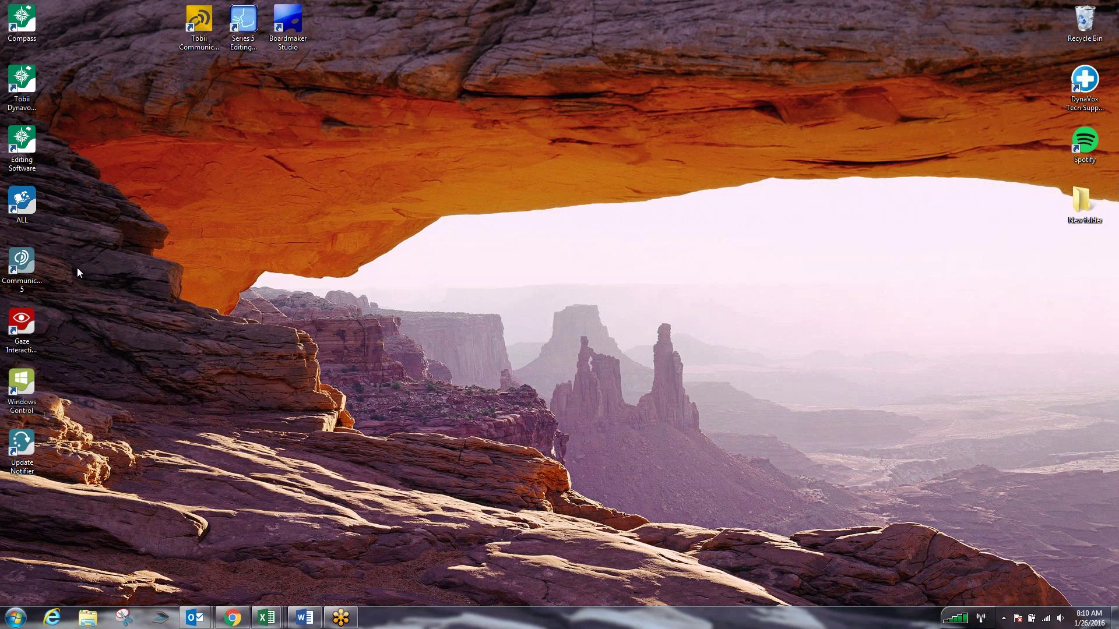
# Launch Communicator 5 from the desktop and view its Exit Communicator page.
pyautogui.click(23, 265)
pyautogui.doubleClick(24, 265)
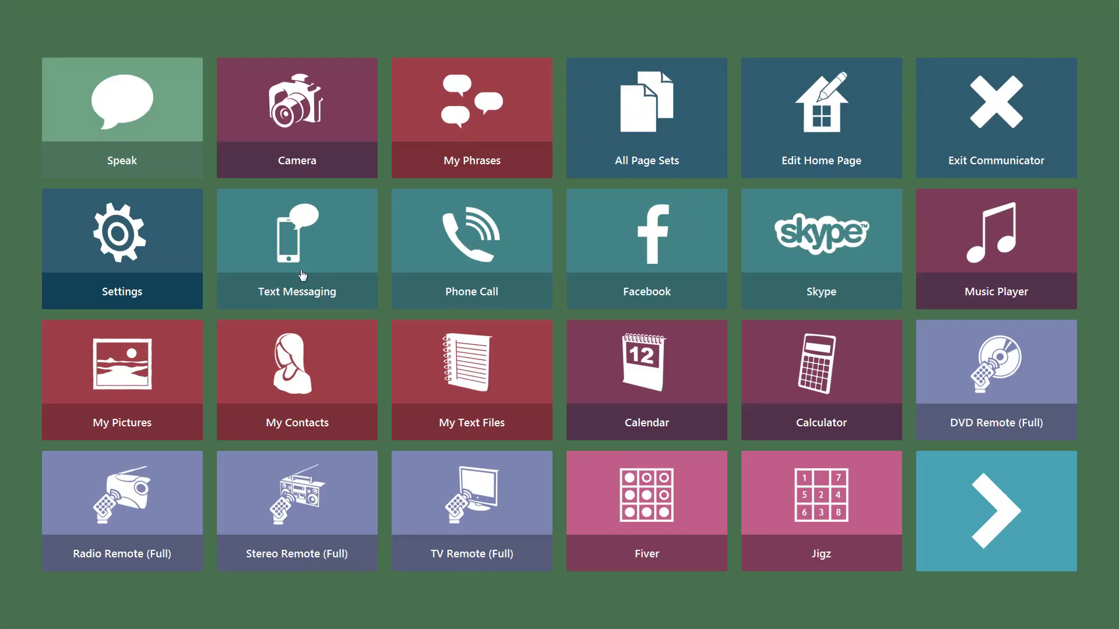
pyautogui.click(974, 121)
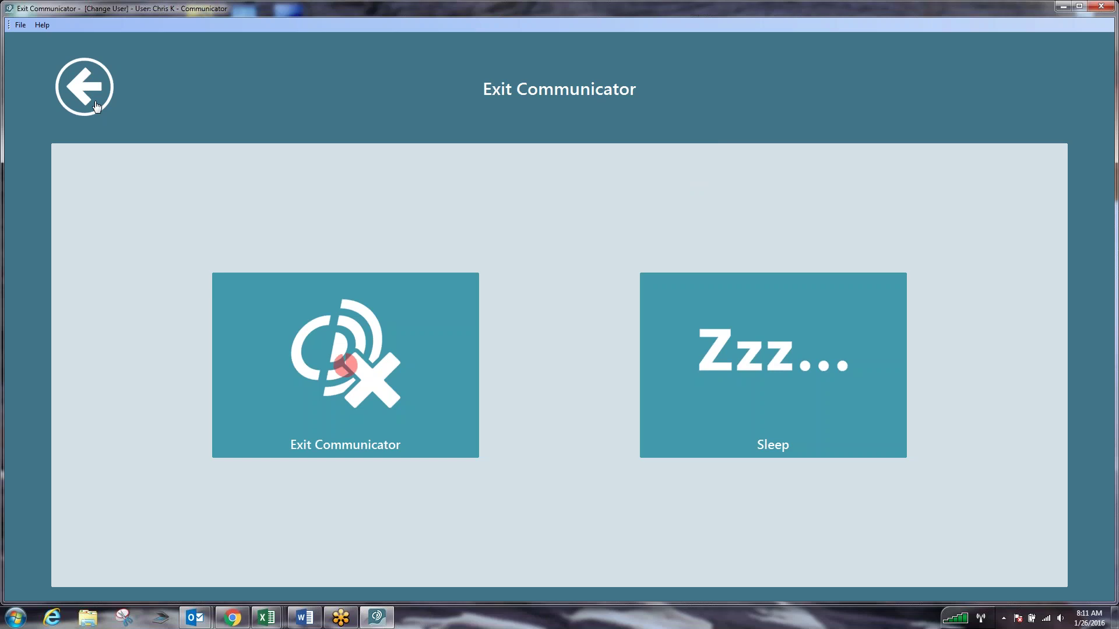
pyautogui.click(346, 365)
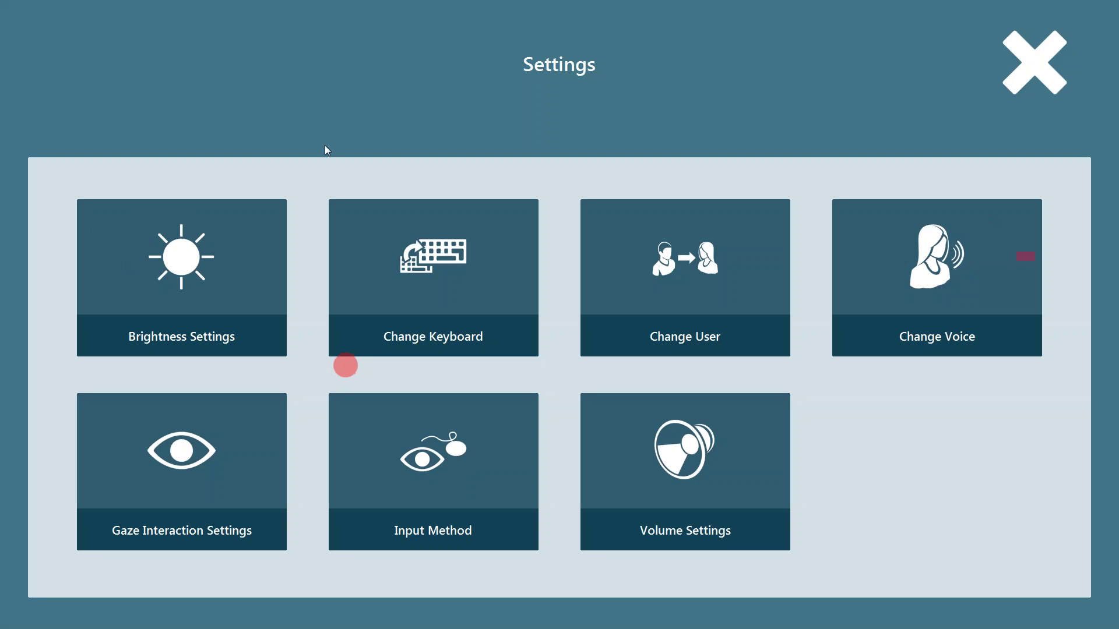
# Open the User Setup section of Caregiver Settings and start creating a new user.
pyautogui.rightClick(295, 177)
pyautogui.click(82, 255)
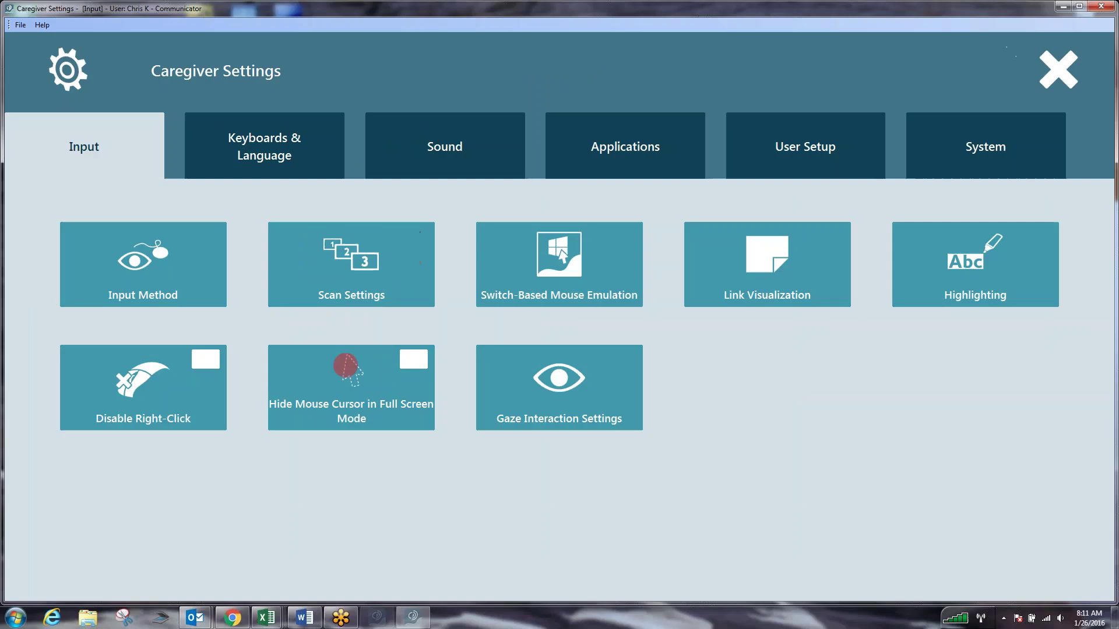
pyautogui.click(806, 146)
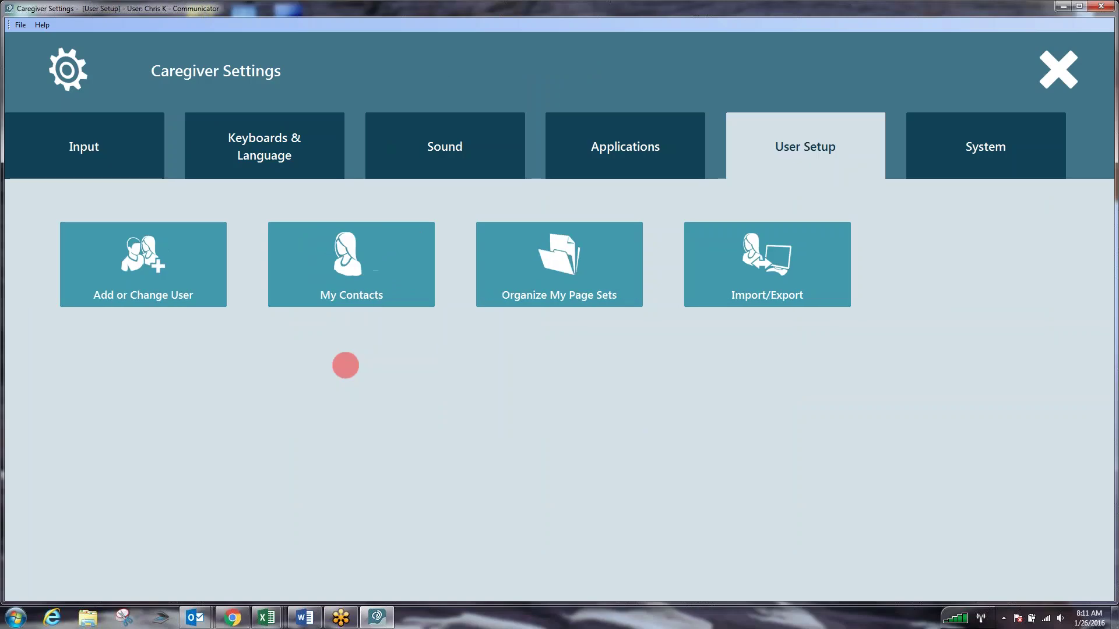
pyautogui.click(148, 265)
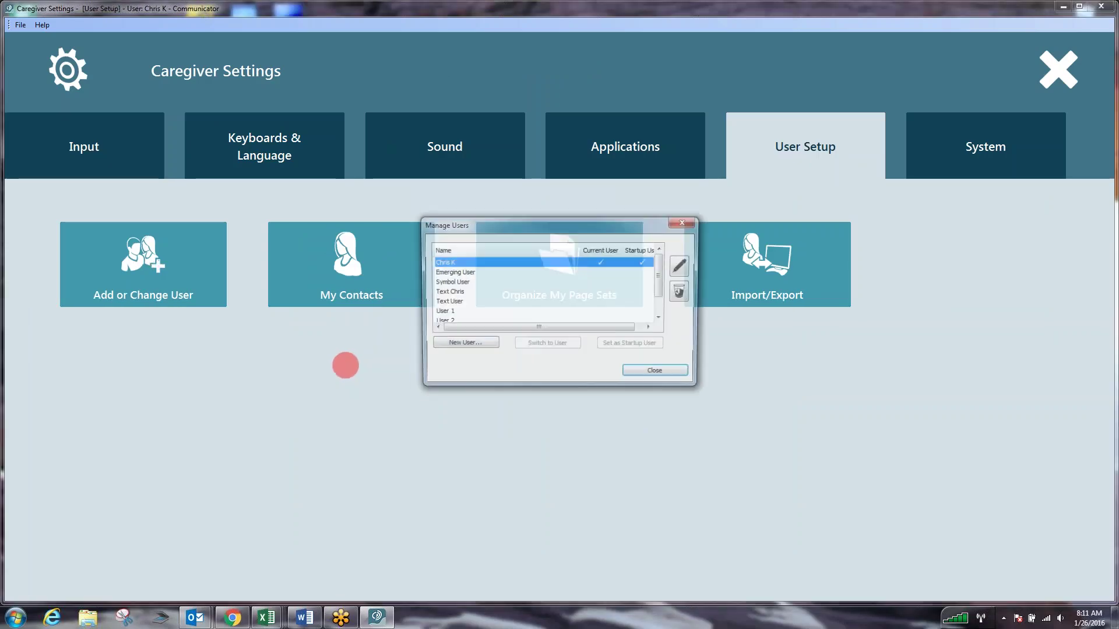
pyautogui.click(454, 349)
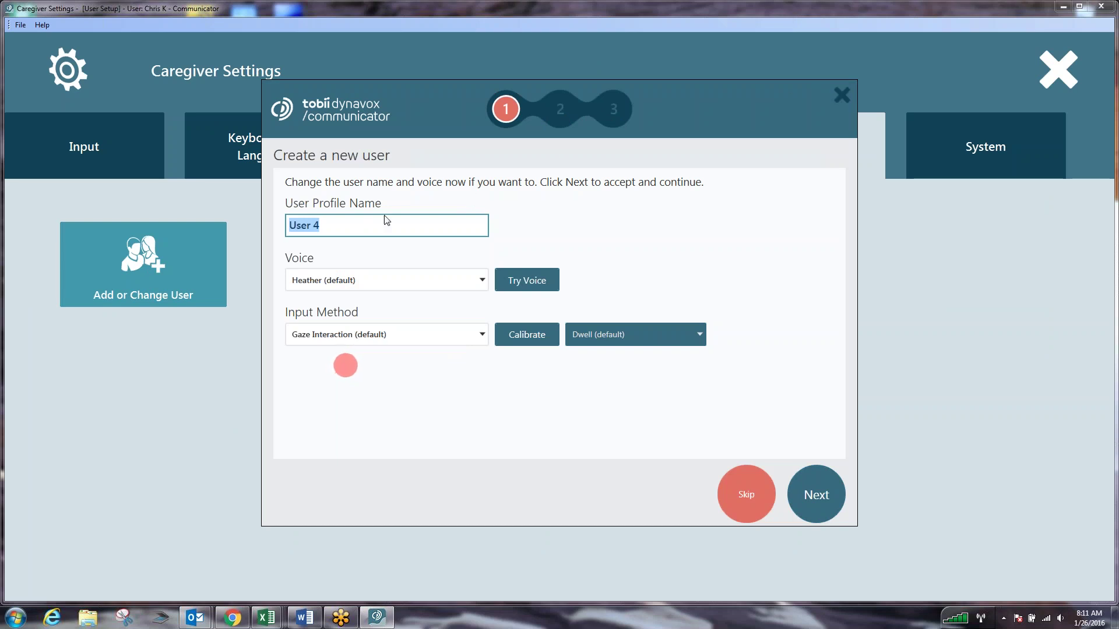
# Enter the user's first name as the user profile name and set the voice to Will.
pyautogui.moveTo(336, 223); pyautogui.dragTo(292, 224)
pyautogui.write('Tom')
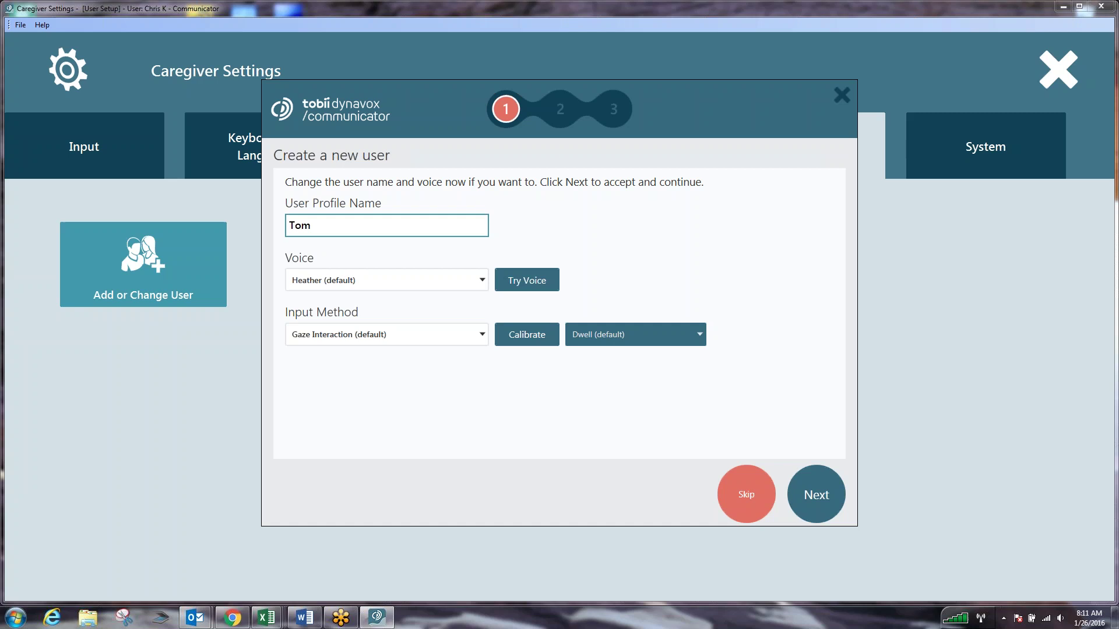
pyautogui.click(460, 290)
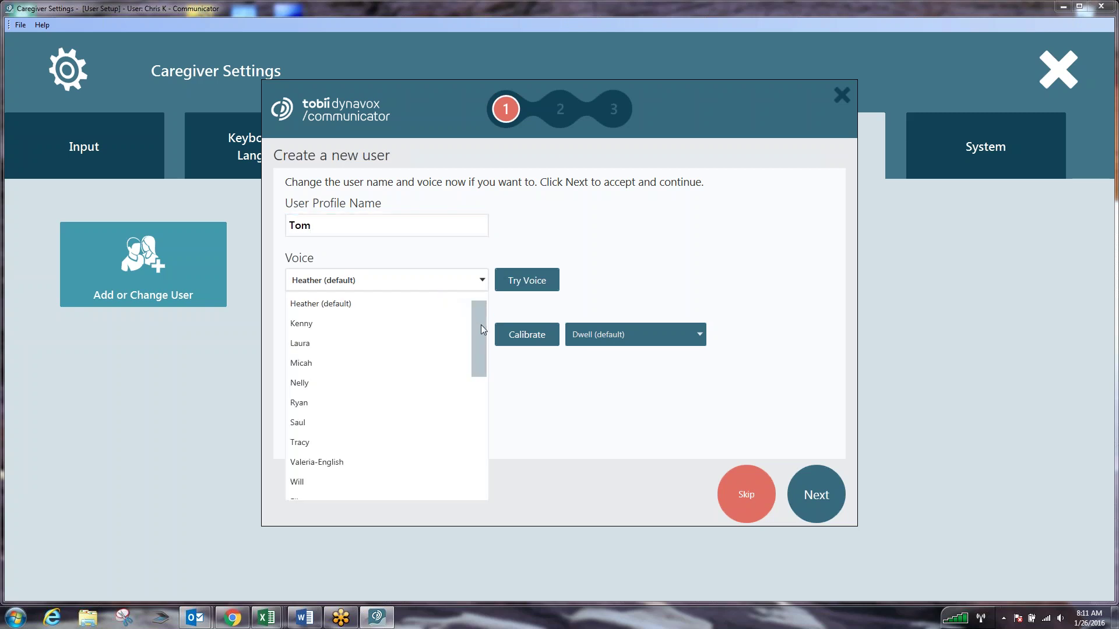
pyautogui.moveTo(481, 324); pyautogui.dragTo(481, 343)
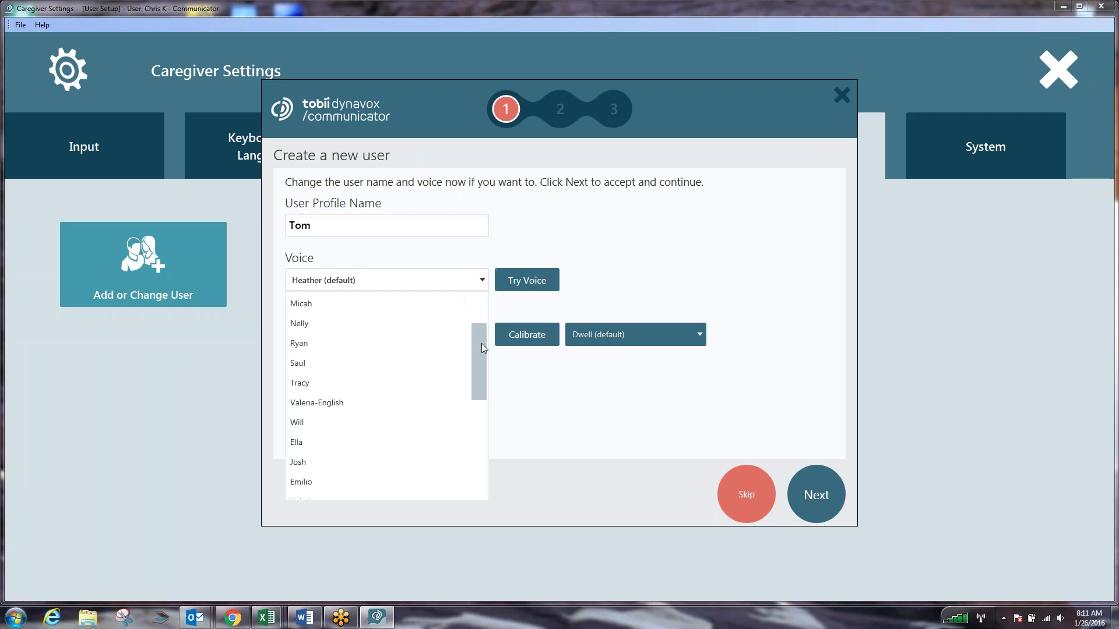
pyautogui.click(331, 423)
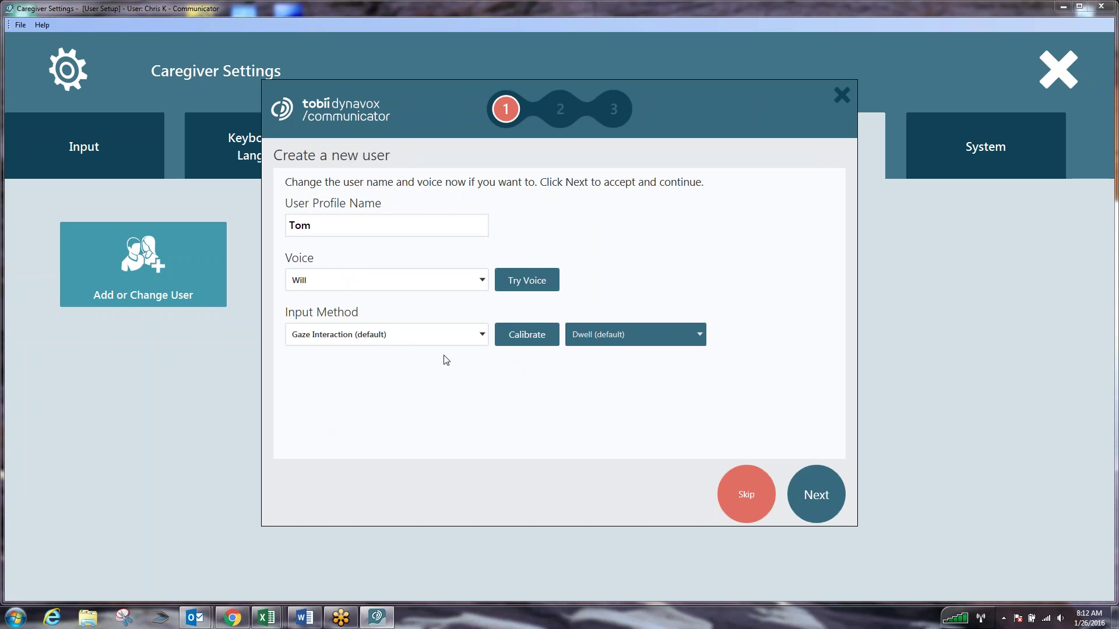
# Try Touch / Mouse, choose Gaze Interaction with Dwell as the input method, and continue to the communication level.
pyautogui.click(449, 338)
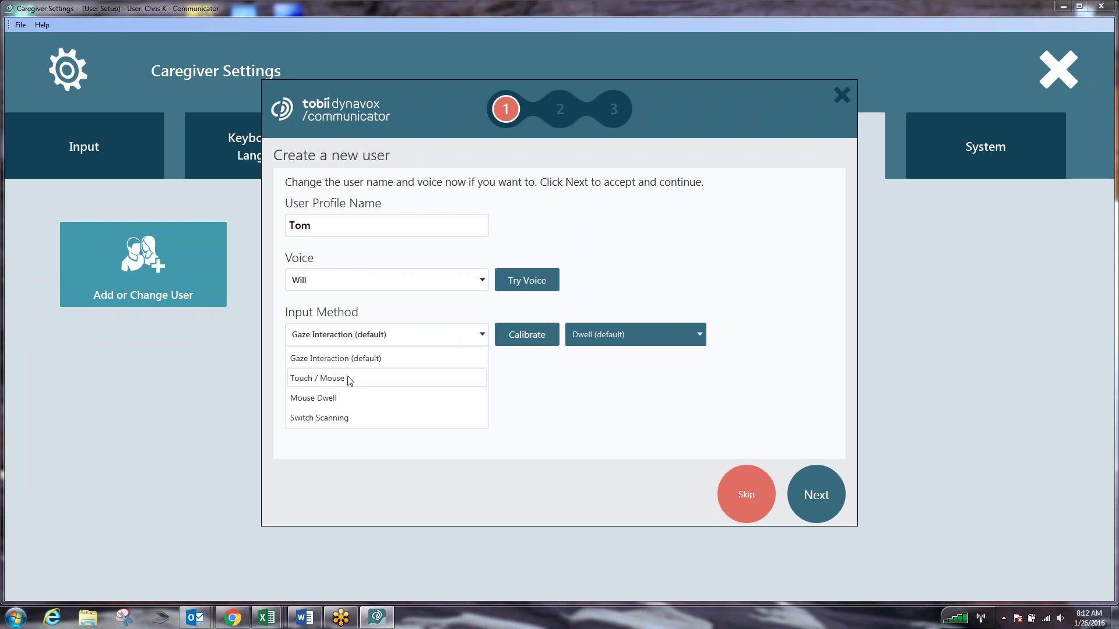
pyautogui.click(350, 381)
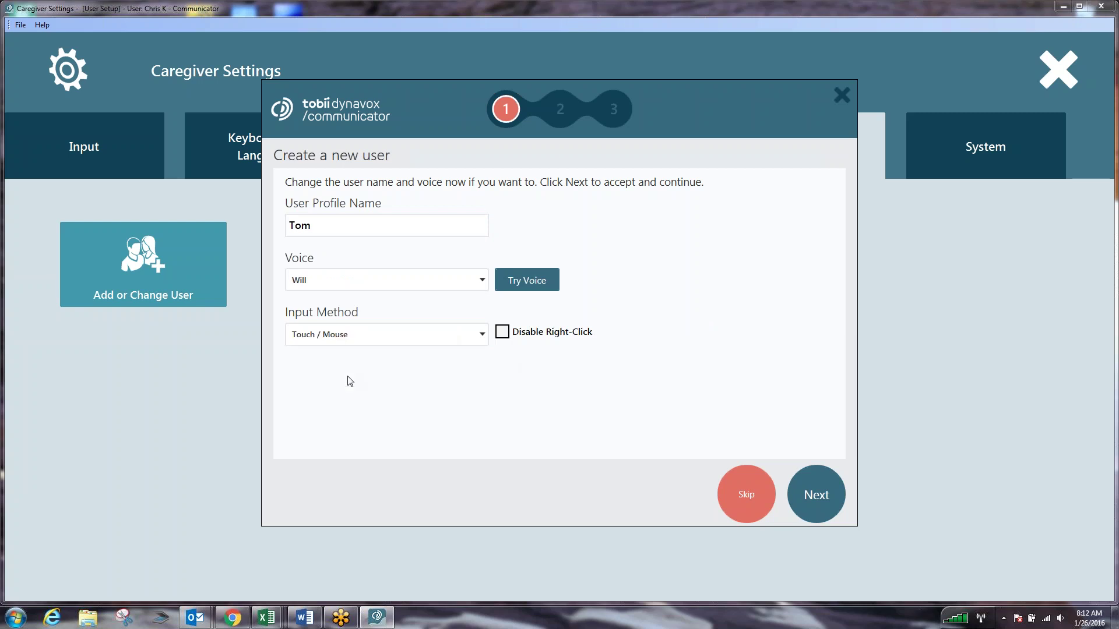
pyautogui.click(471, 336)
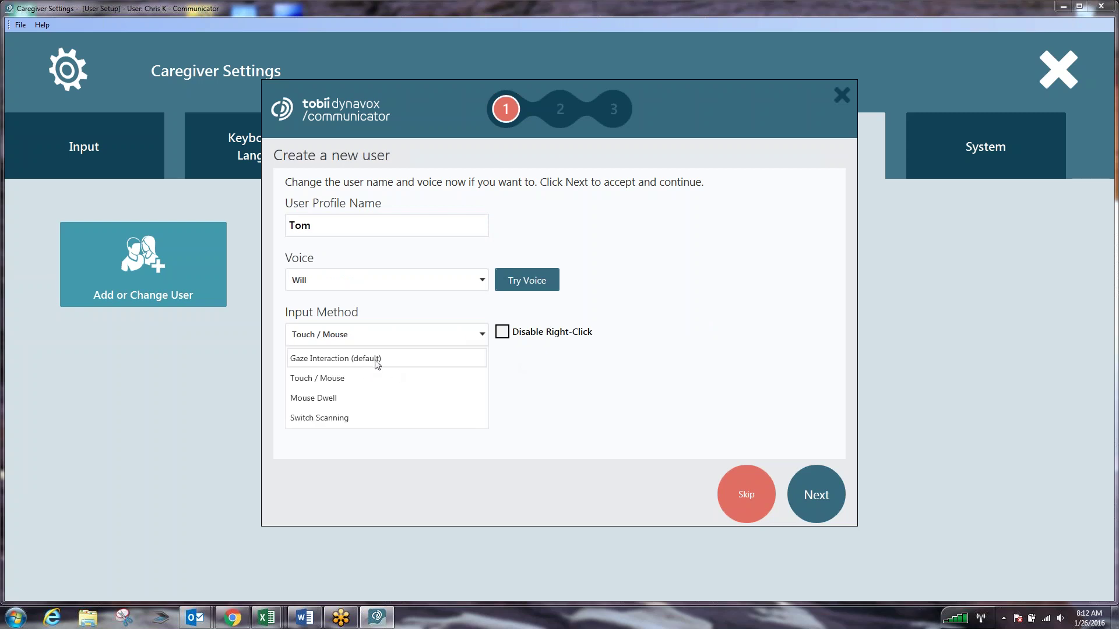
pyautogui.click(383, 360)
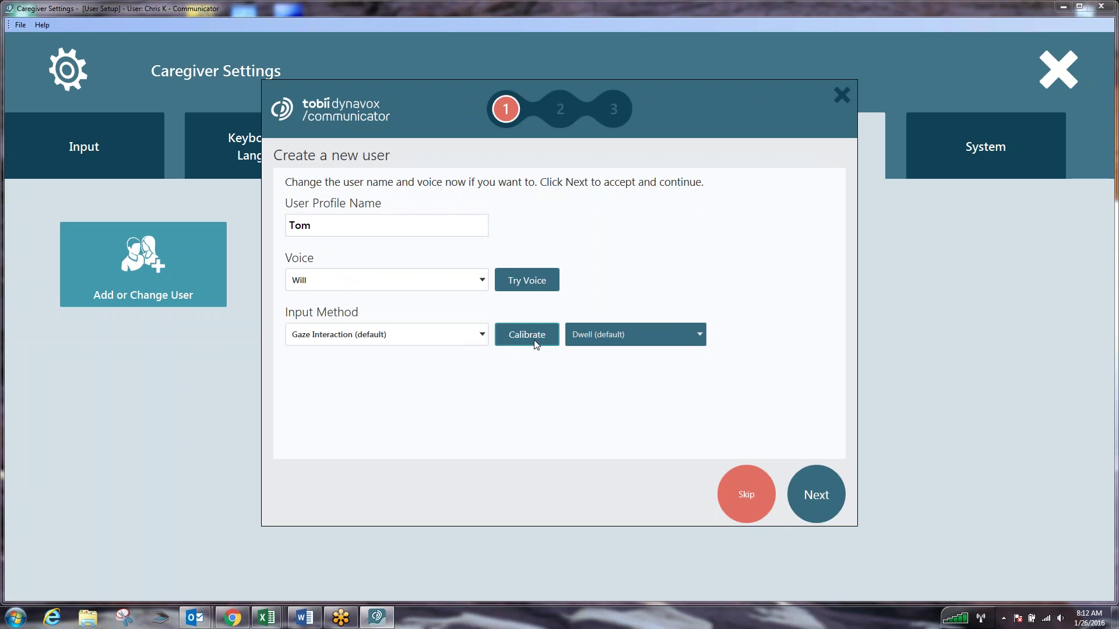
pyautogui.click(665, 335)
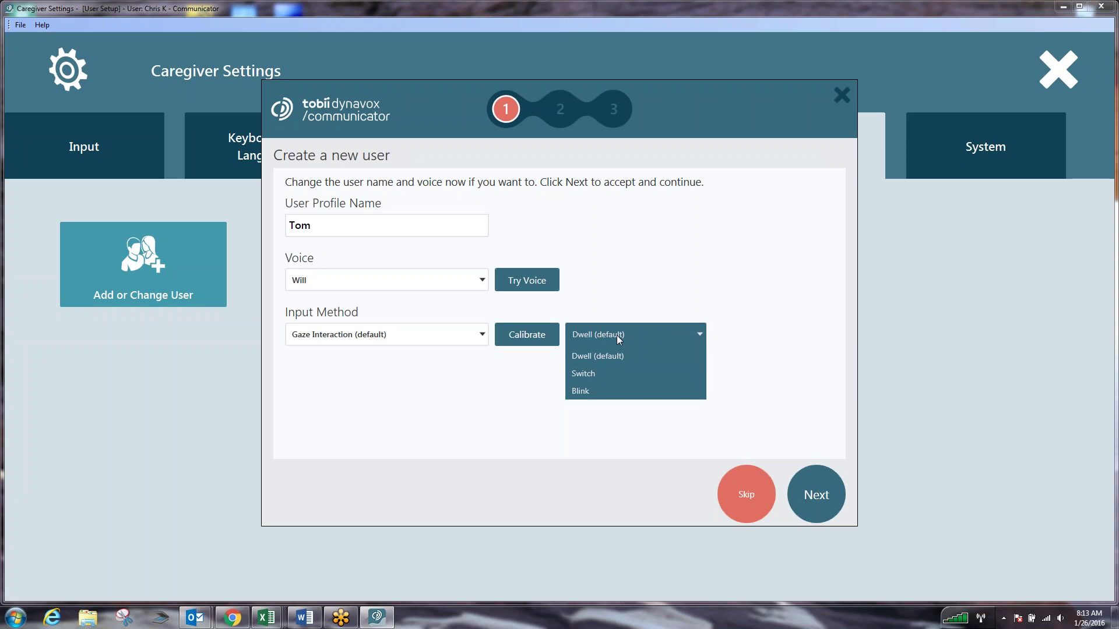
pyautogui.click(617, 355)
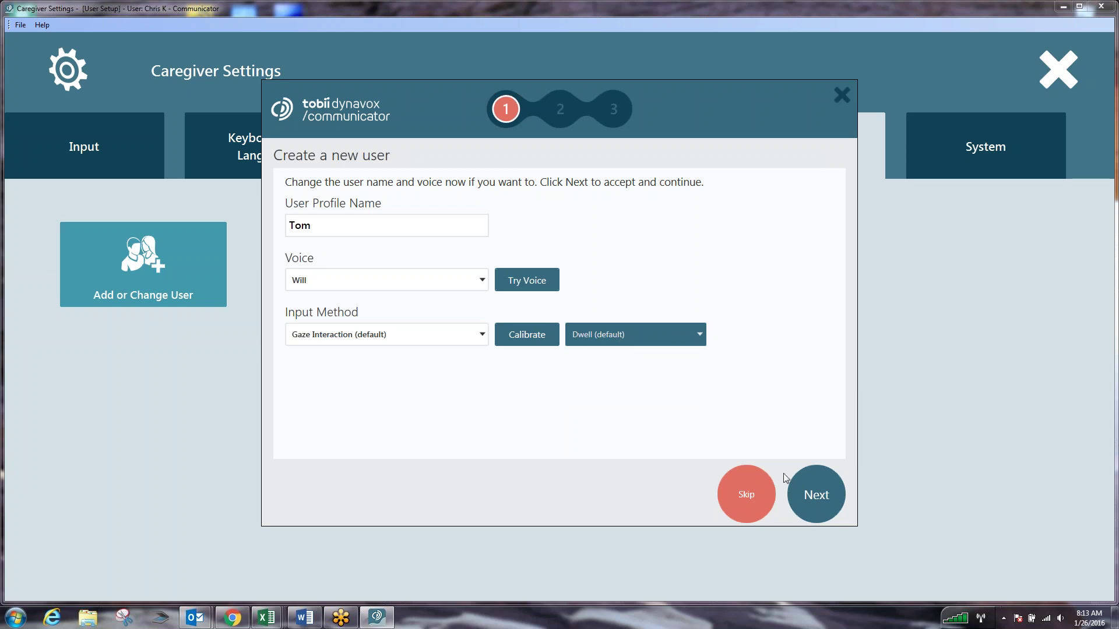
pyautogui.click(816, 496)
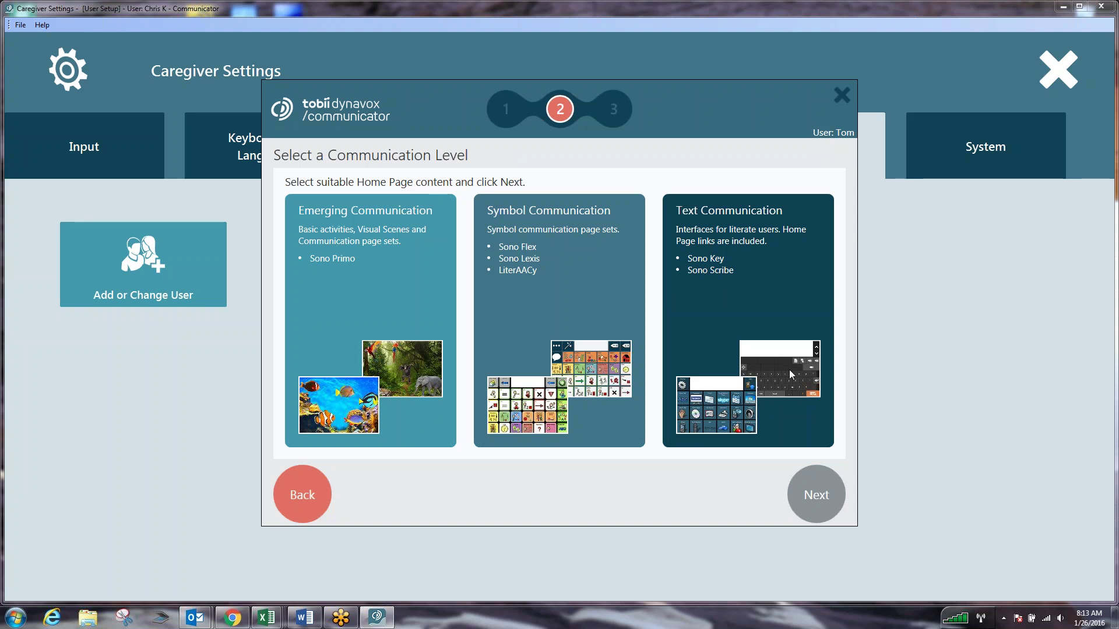
# Select Text Communication as the communication level and finish the new user setup.
pyautogui.click(747, 236)
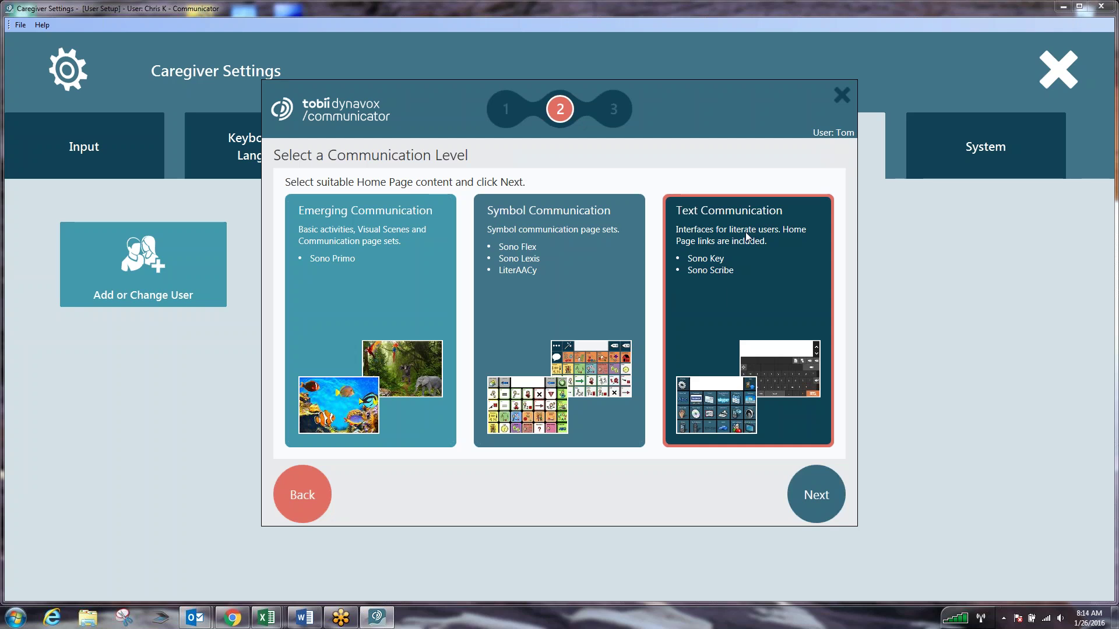
pyautogui.click(818, 495)
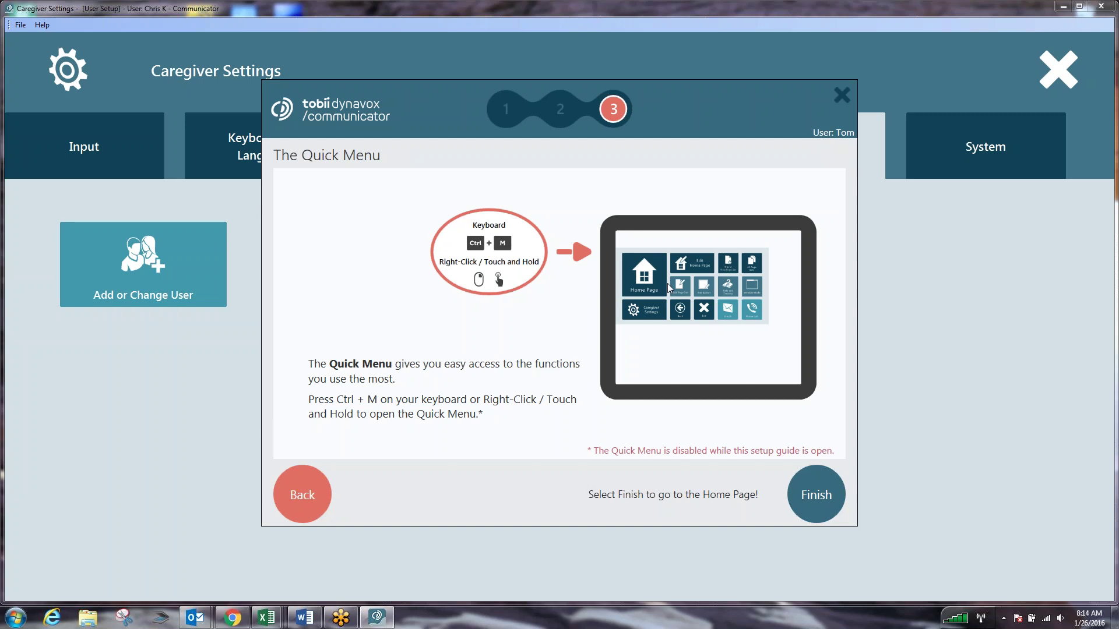
pyautogui.click(812, 494)
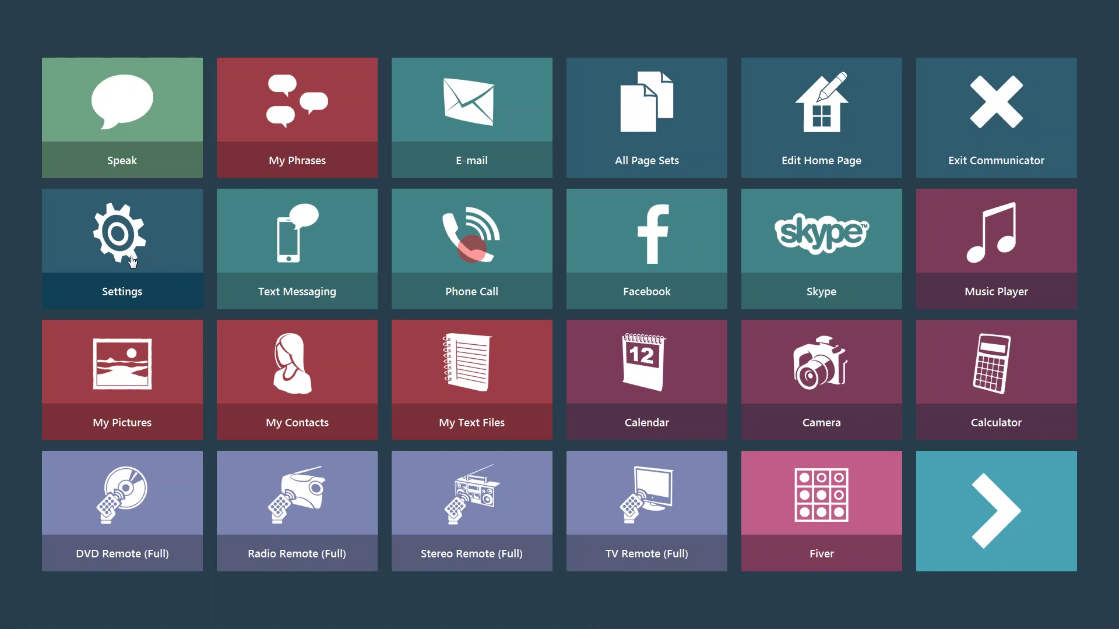
# Look through the Settings, Speak and My Phrases pages of the new user's home page.
pyautogui.click(132, 261)
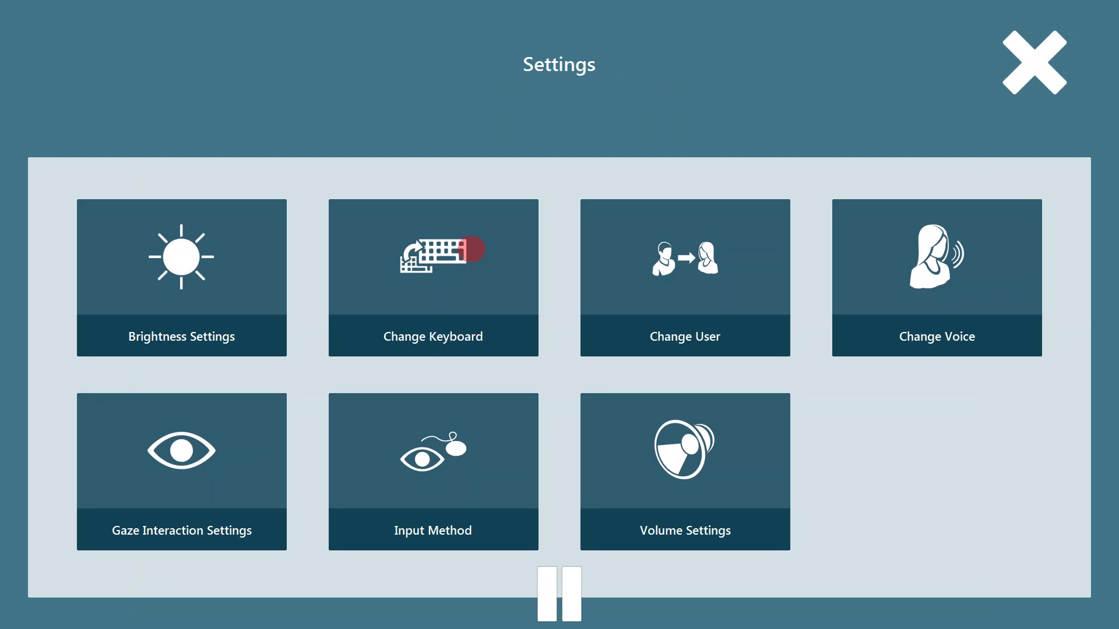
pyautogui.click(1045, 80)
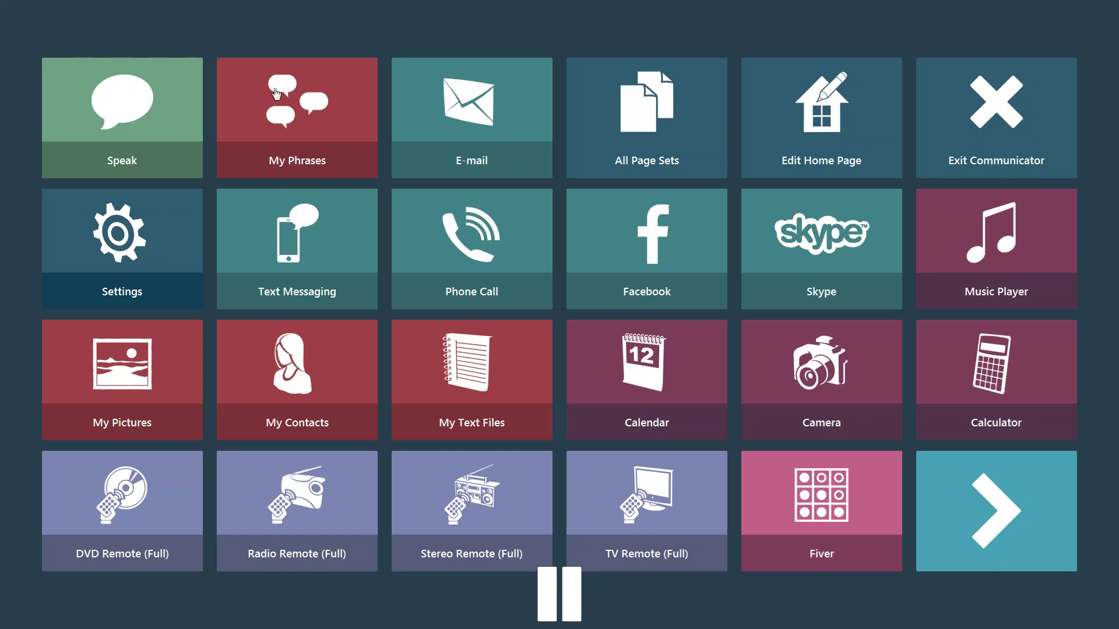
pyautogui.click(143, 115)
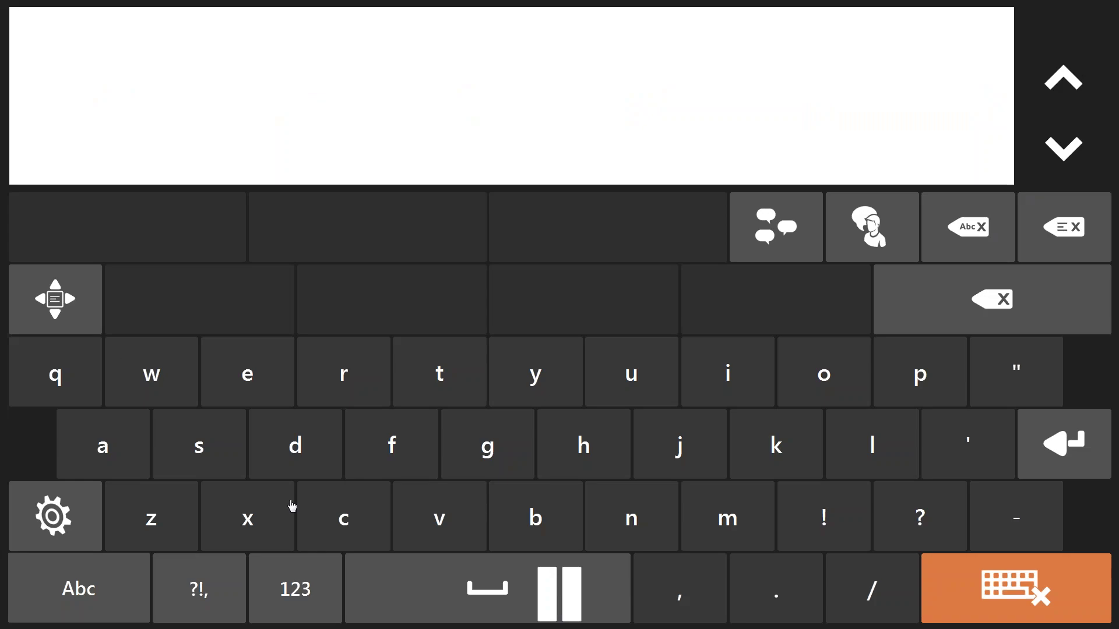
pyautogui.click(979, 592)
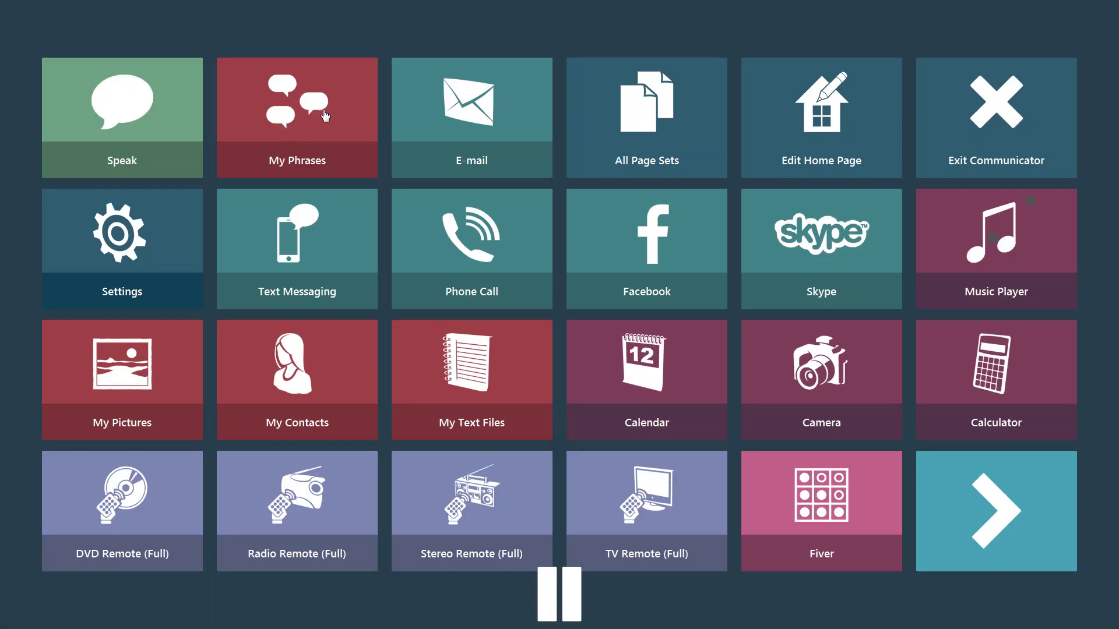
pyautogui.click(302, 129)
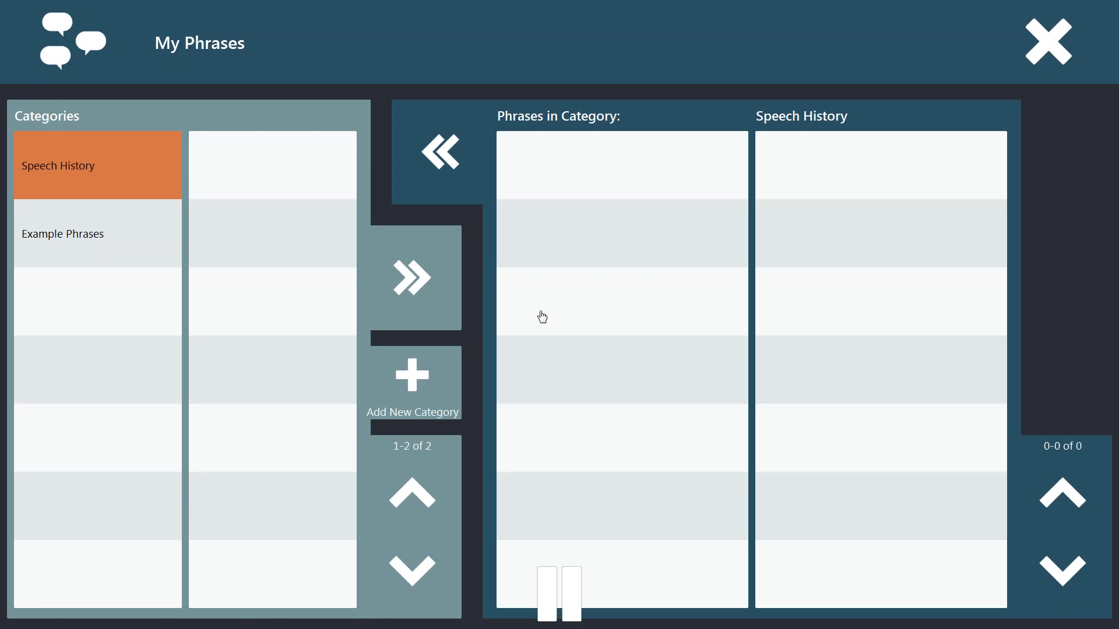
pyautogui.click(1046, 54)
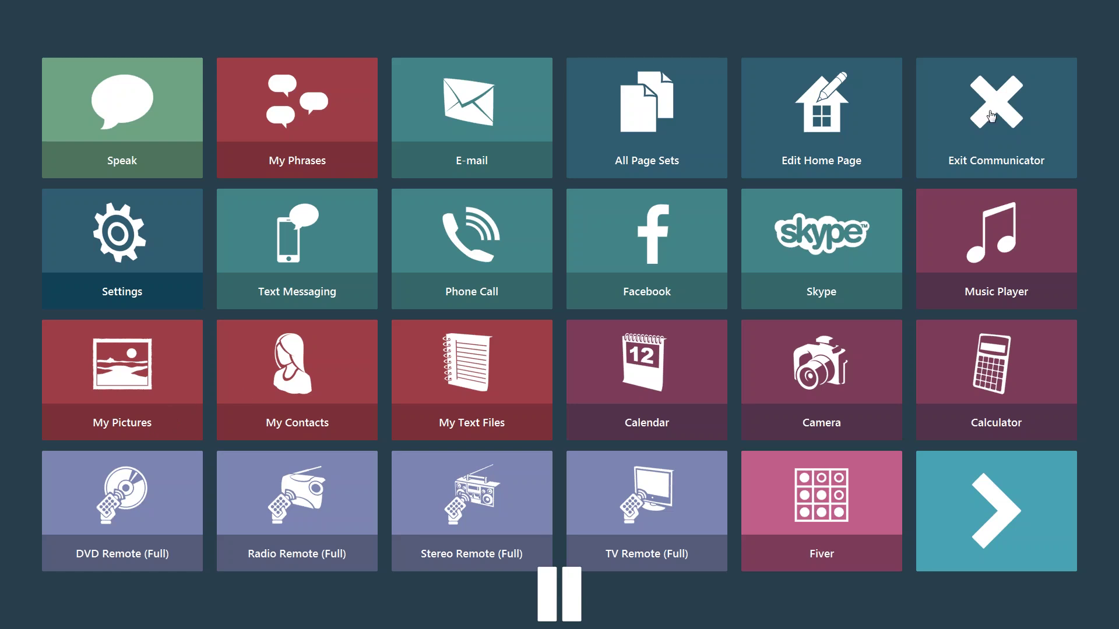
# Leave the full-screen home page, minimize Communicator and open Gaze Interaction Settings from the desktop.
pyautogui.click(991, 117)
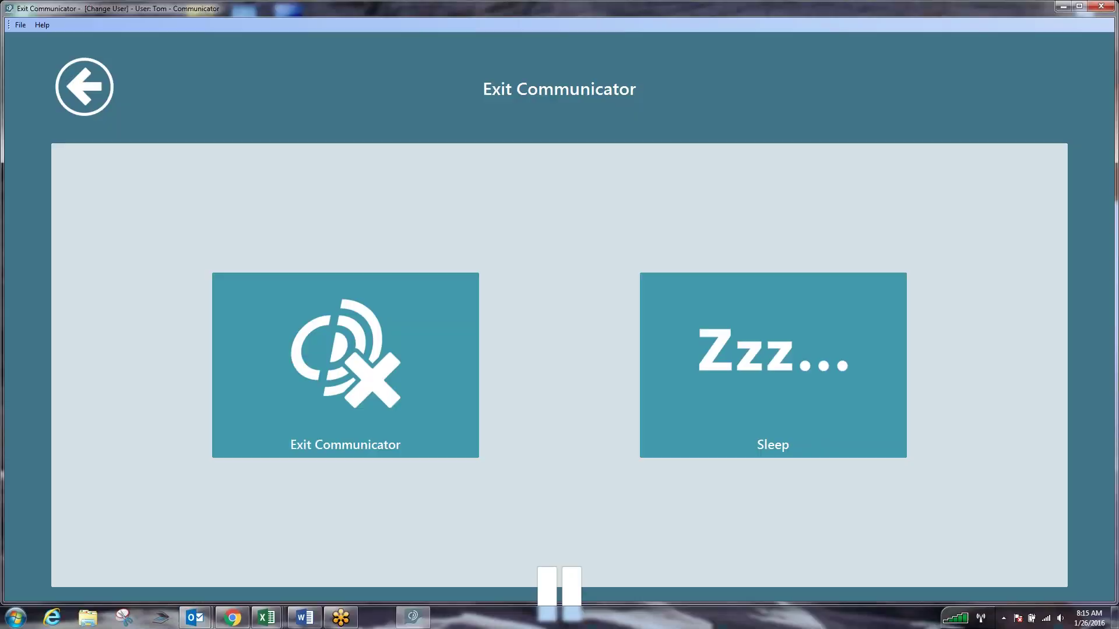
pyautogui.click(1062, 7)
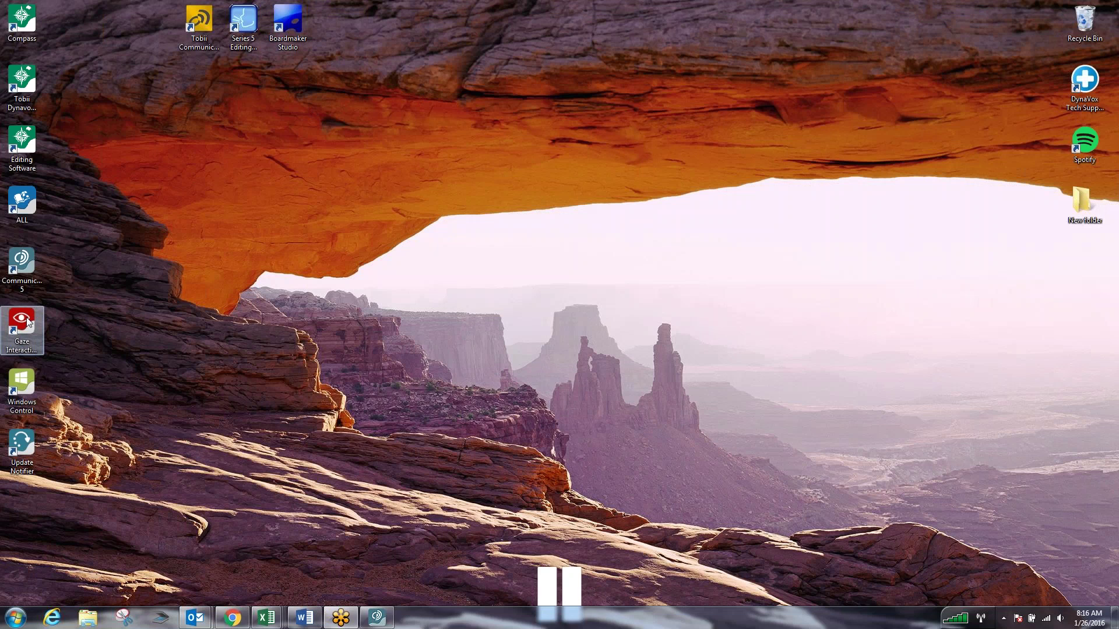
pyautogui.doubleClick(26, 317)
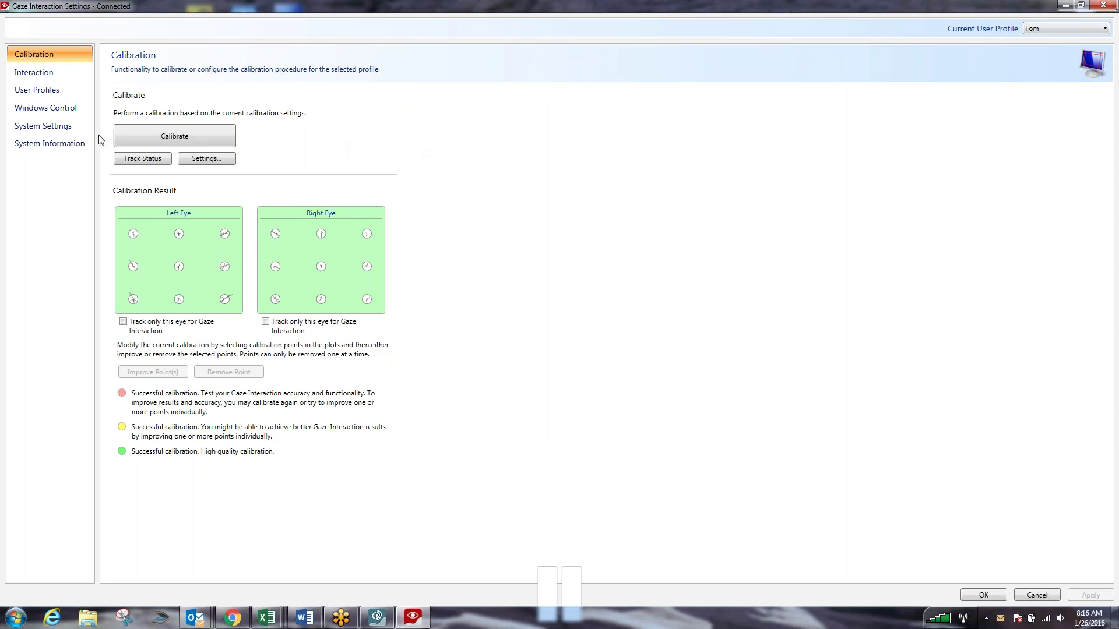
# Check the eye tracker's Track Status display for the current user profile, then close it.
pyautogui.click(149, 163)
pyautogui.moveTo(132, 15); pyautogui.dragTo(228, 54)
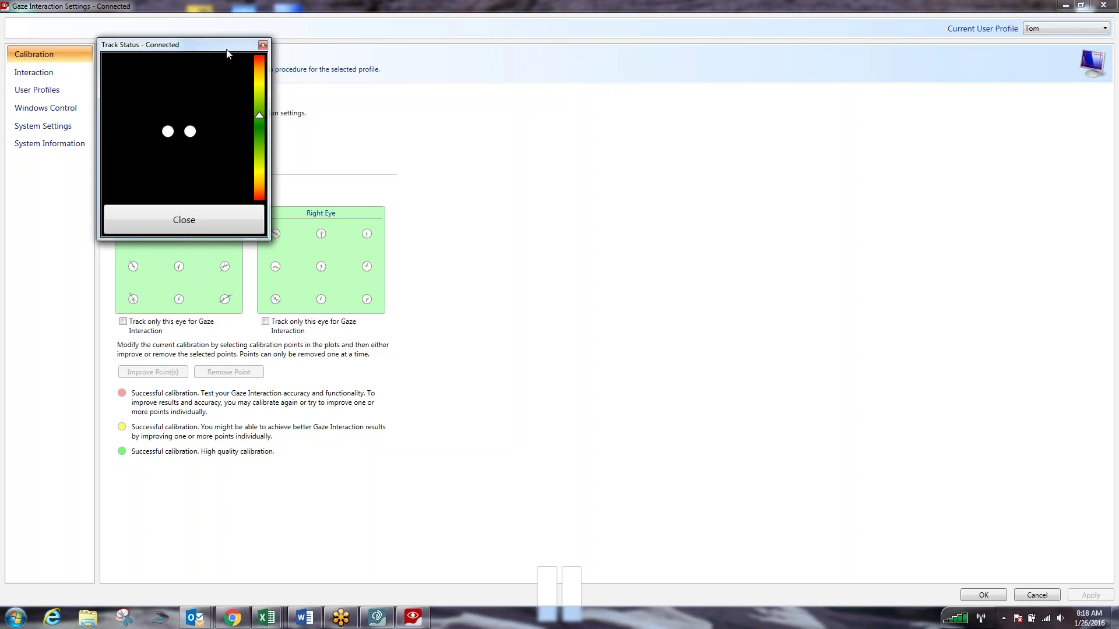
pyautogui.click(190, 227)
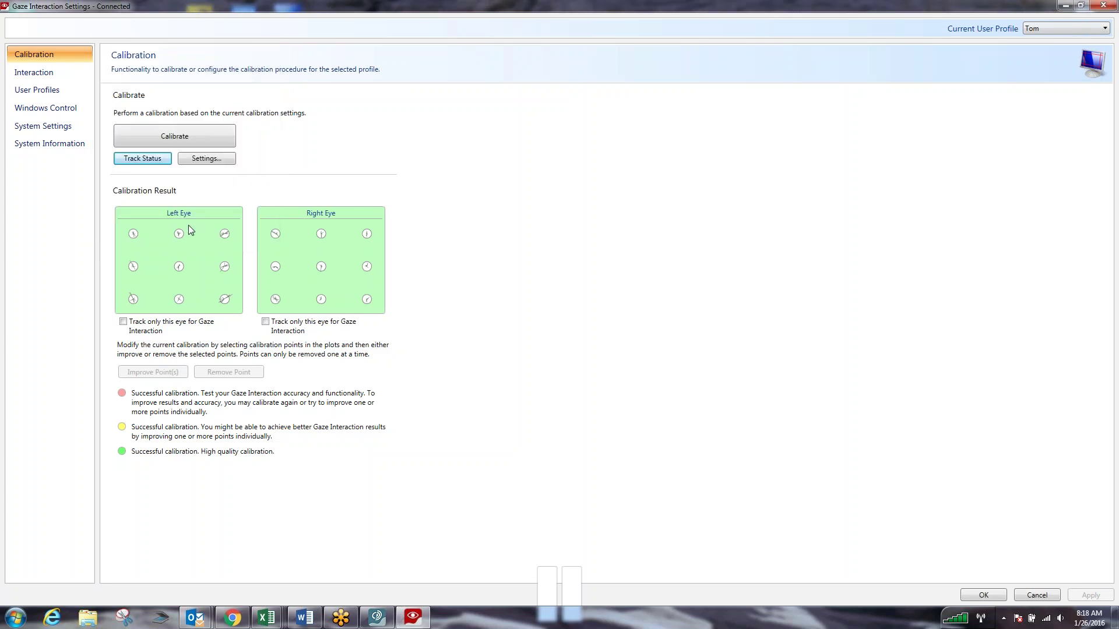
# Open the calibration settings and view the available numbers of calibration points.
pyautogui.click(213, 160)
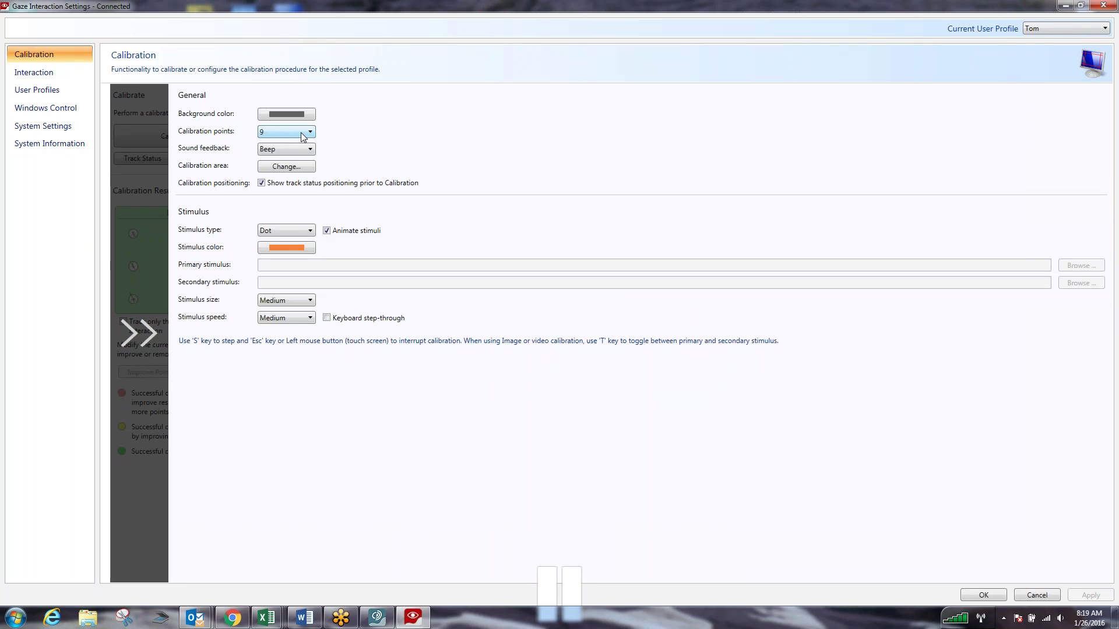
pyautogui.click(301, 132)
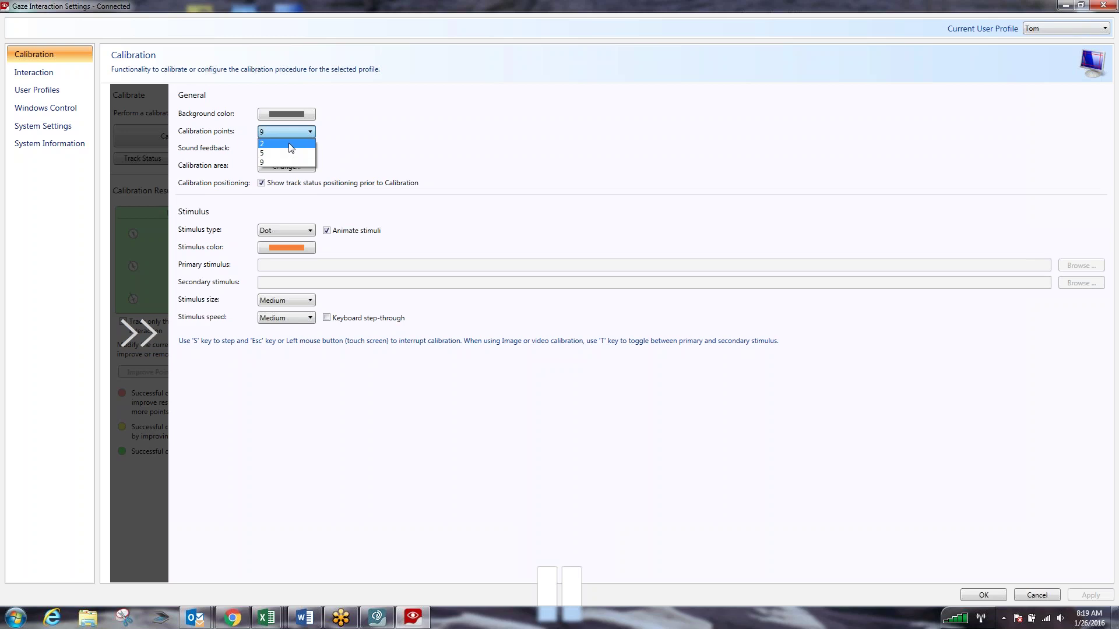
pyautogui.click(334, 136)
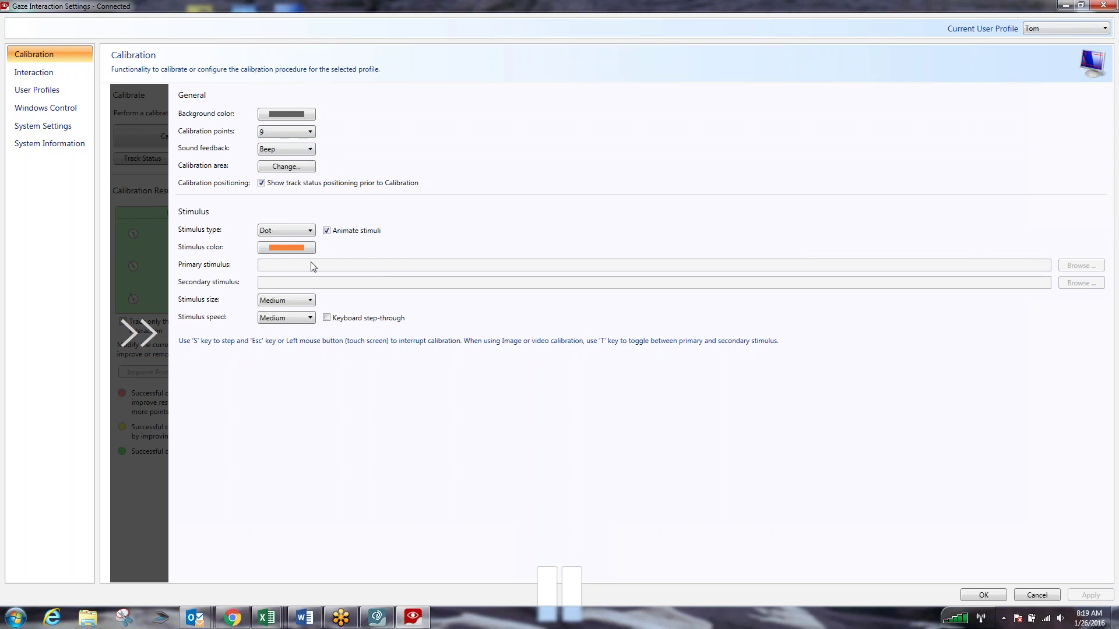
# View the available stimulus types in the calibration settings without changing the type, and close the settings.
pyautogui.click(303, 235)
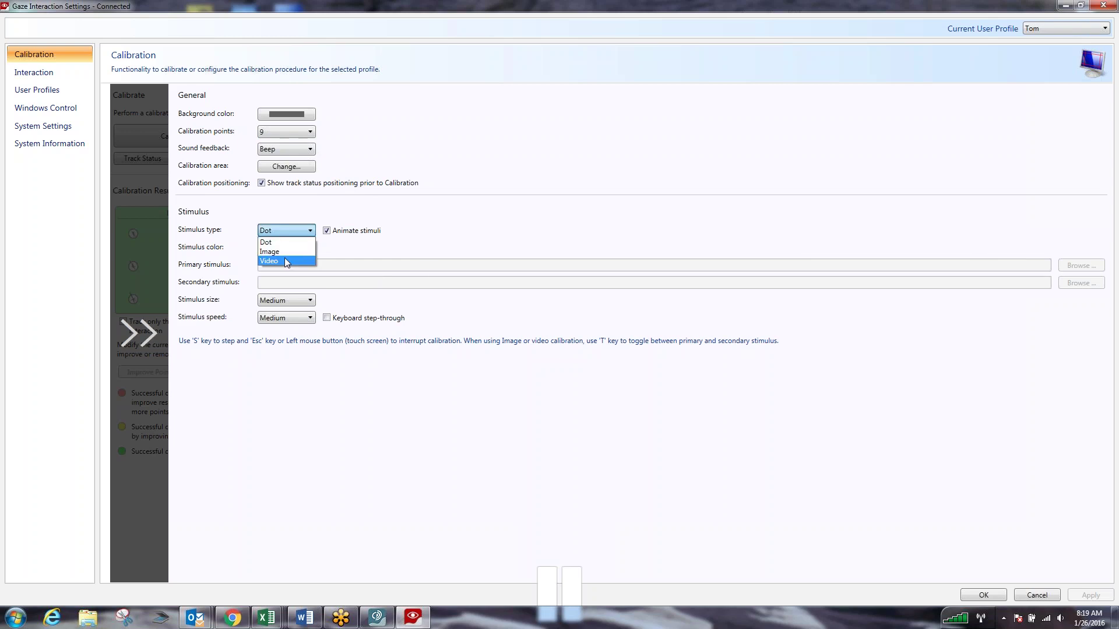
pyautogui.click(401, 253)
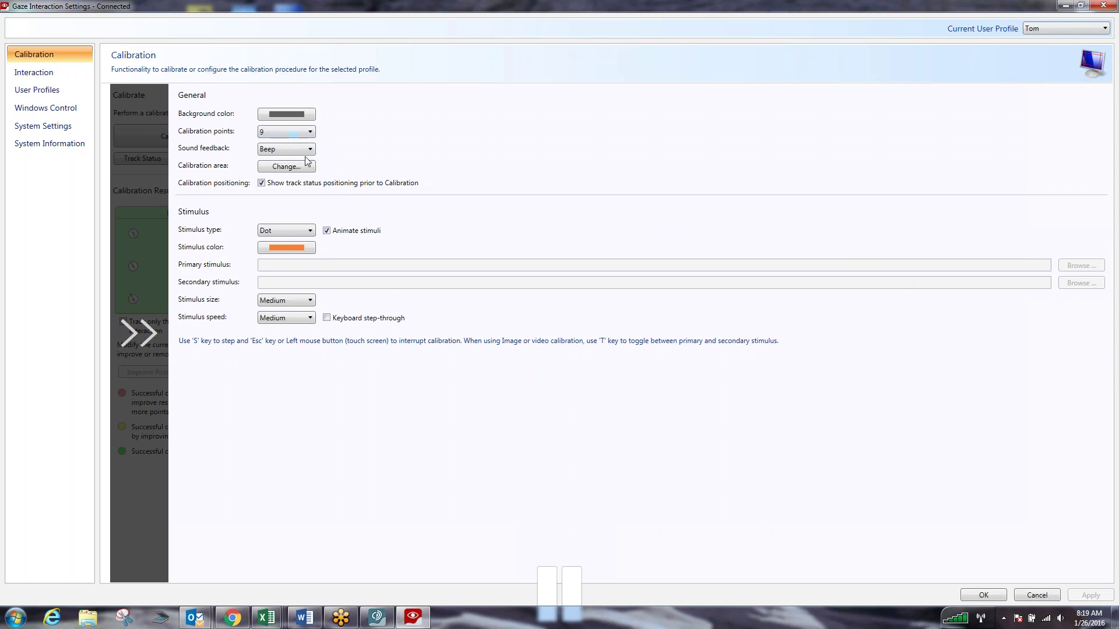
pyautogui.click(142, 319)
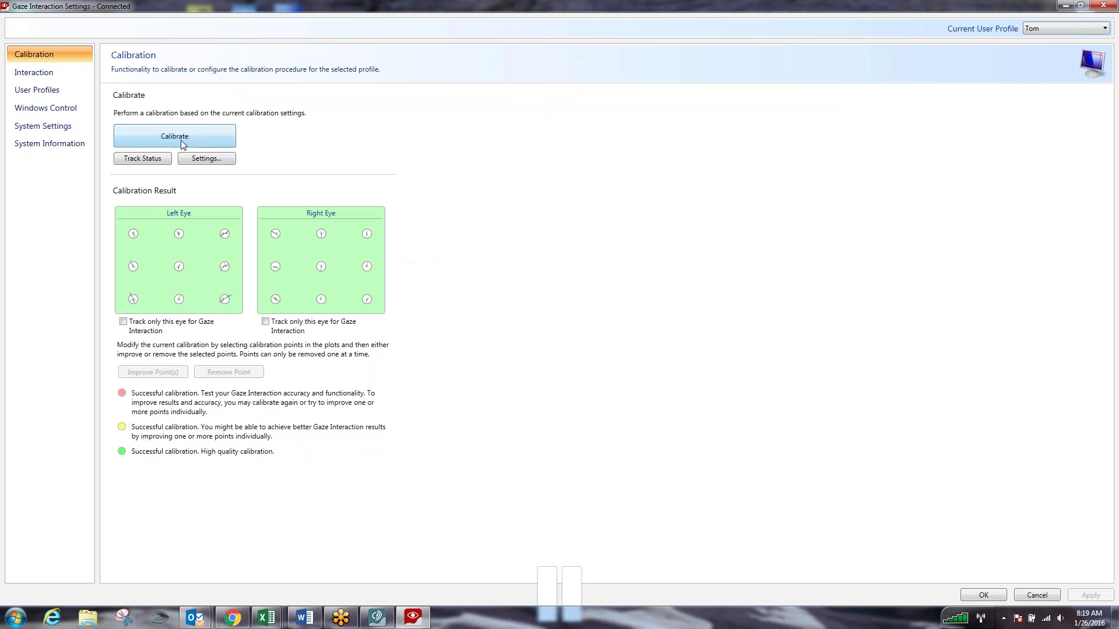
# Check the eye positions in the Track Status display, then run a new calibration for the current profile.
pyautogui.click(149, 161)
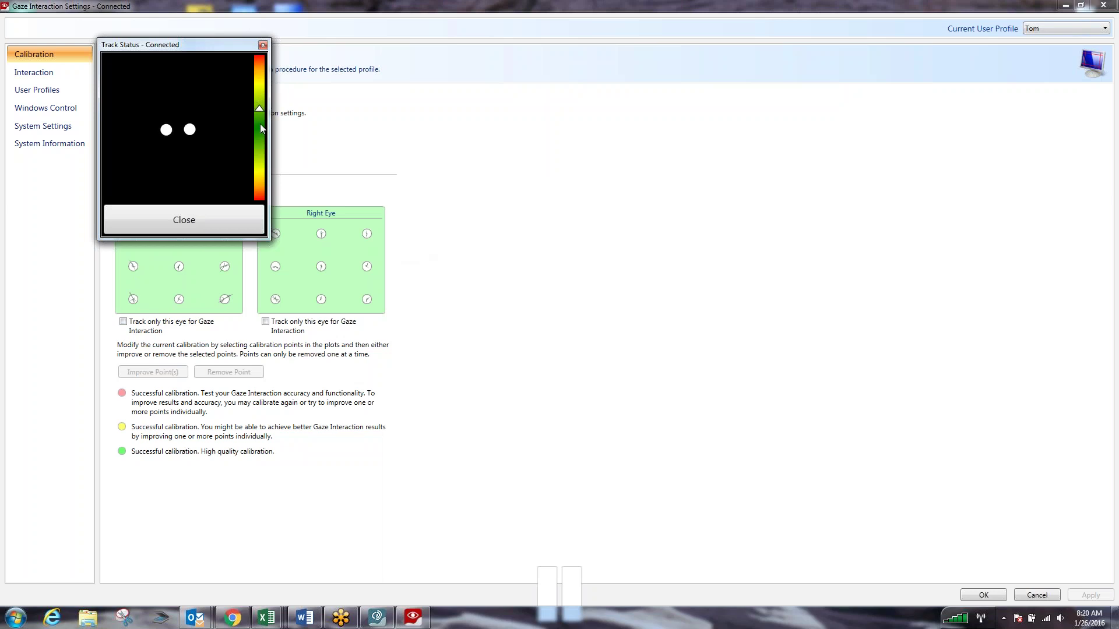
pyautogui.click(190, 218)
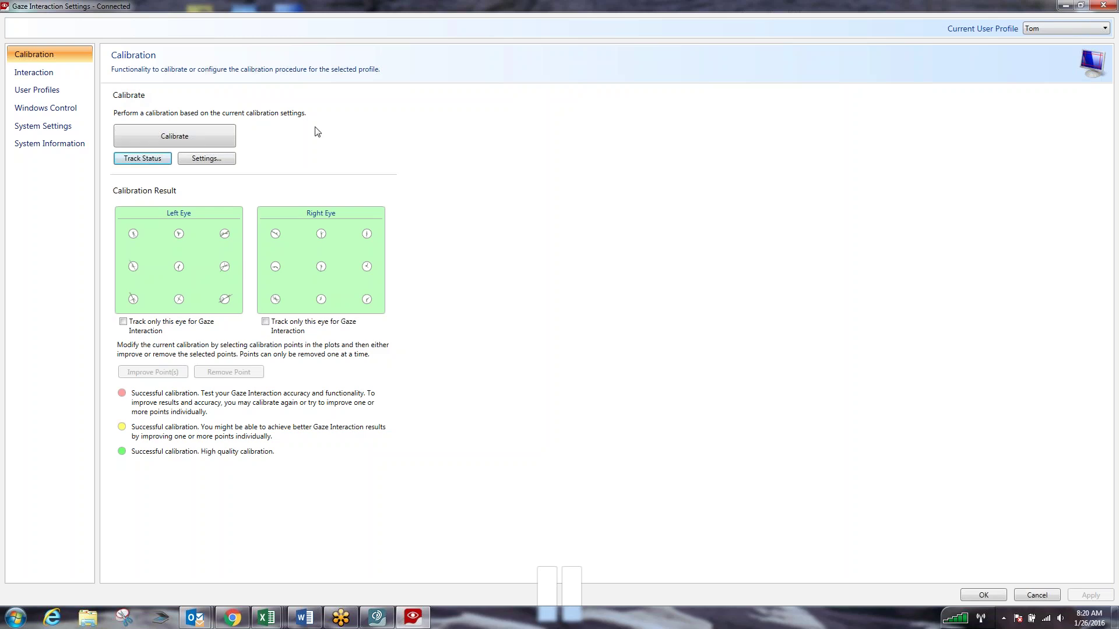
pyautogui.click(173, 138)
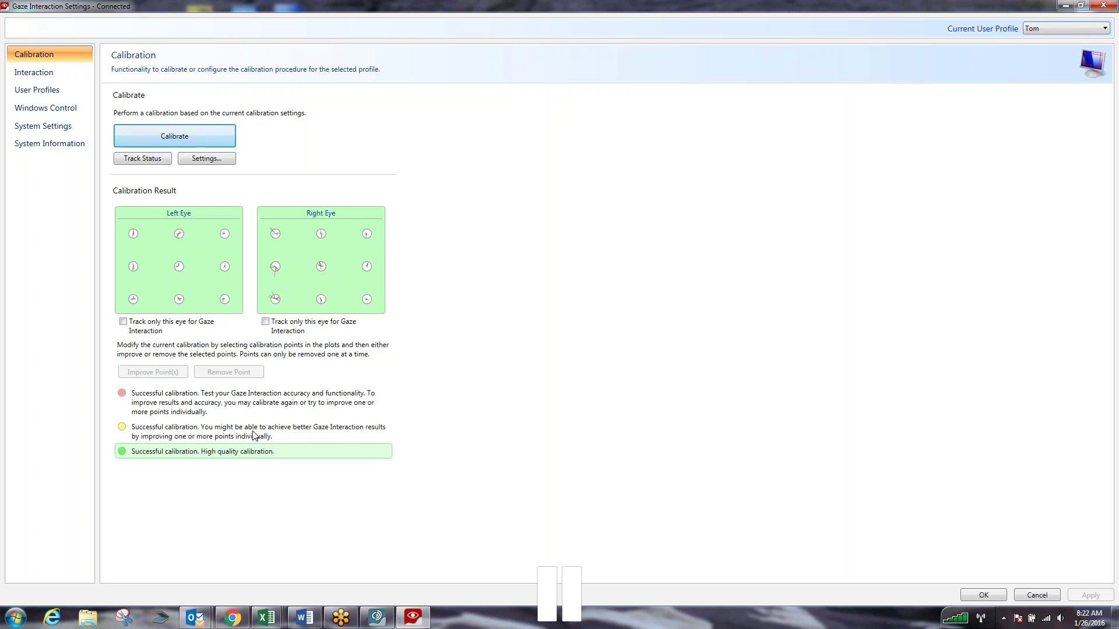
# Select the three calibration points in the left column of the Right Eye plot and recalibrate them with Improve Point(s).
pyautogui.click(275, 234)
pyautogui.click(275, 269)
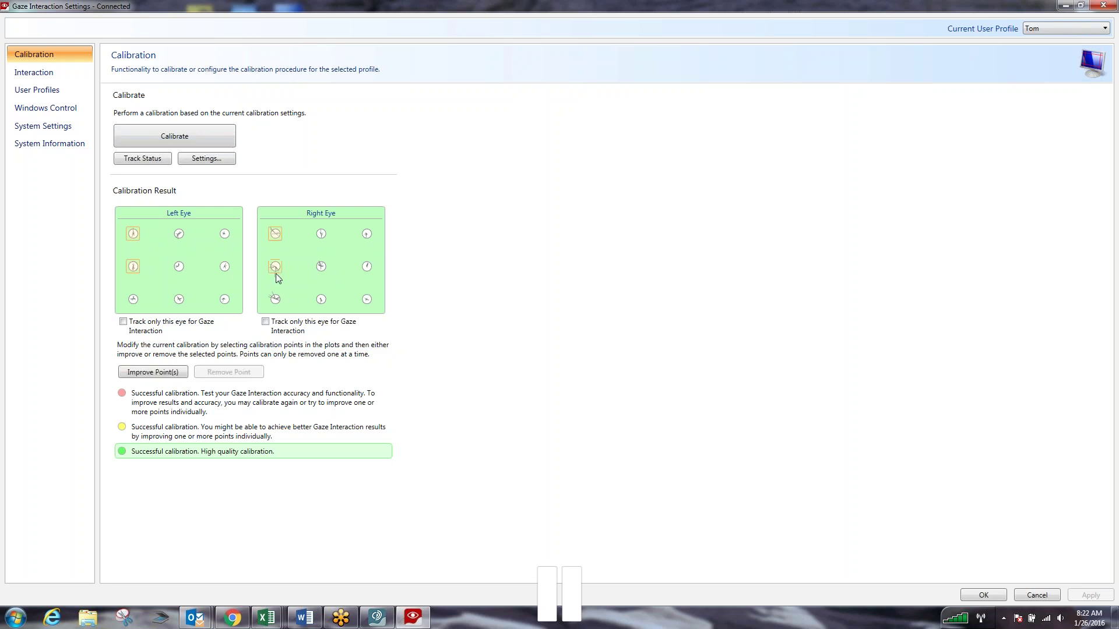
pyautogui.click(275, 298)
pyautogui.click(279, 299)
pyautogui.click(277, 268)
pyautogui.click(276, 234)
pyautogui.click(276, 235)
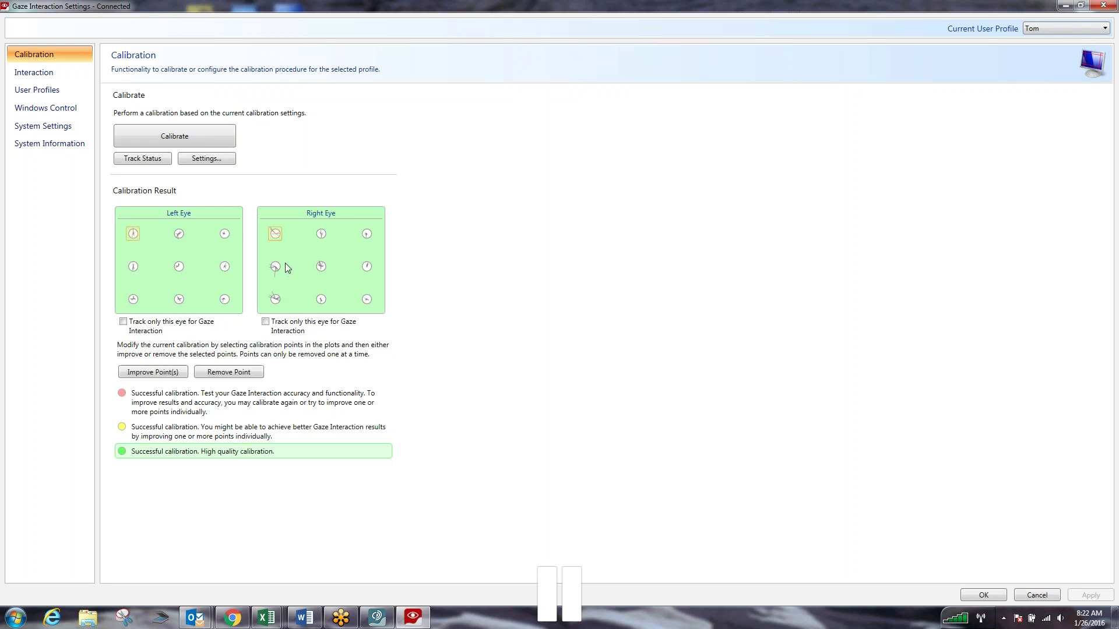
pyautogui.click(277, 267)
pyautogui.click(276, 299)
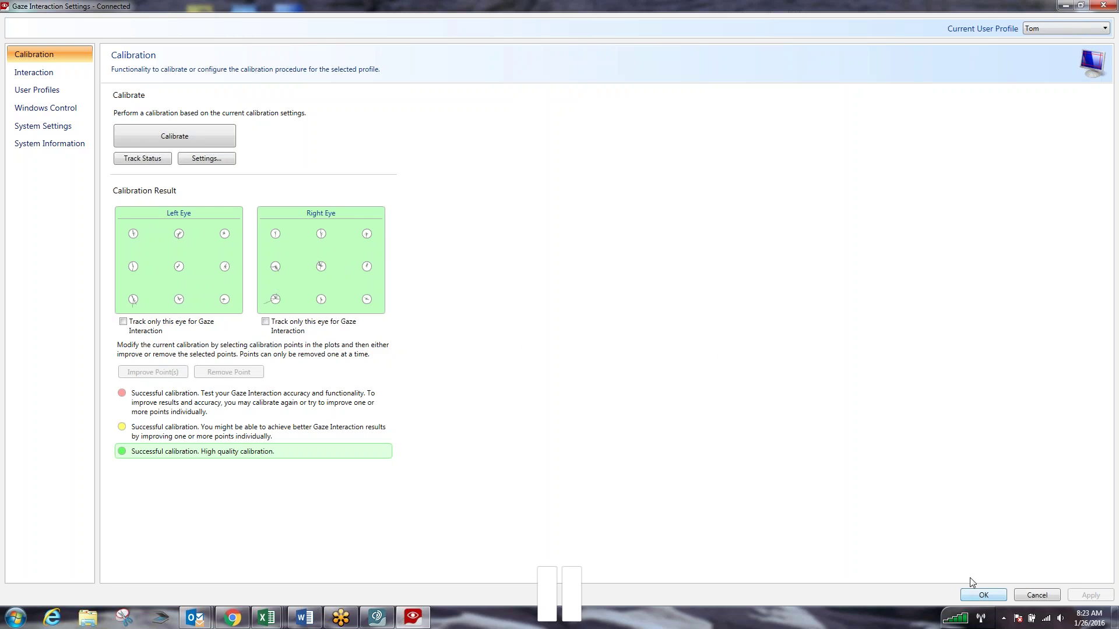
# Accept the gaze interaction settings and return to the home page in Communicator.
pyautogui.click(989, 601)
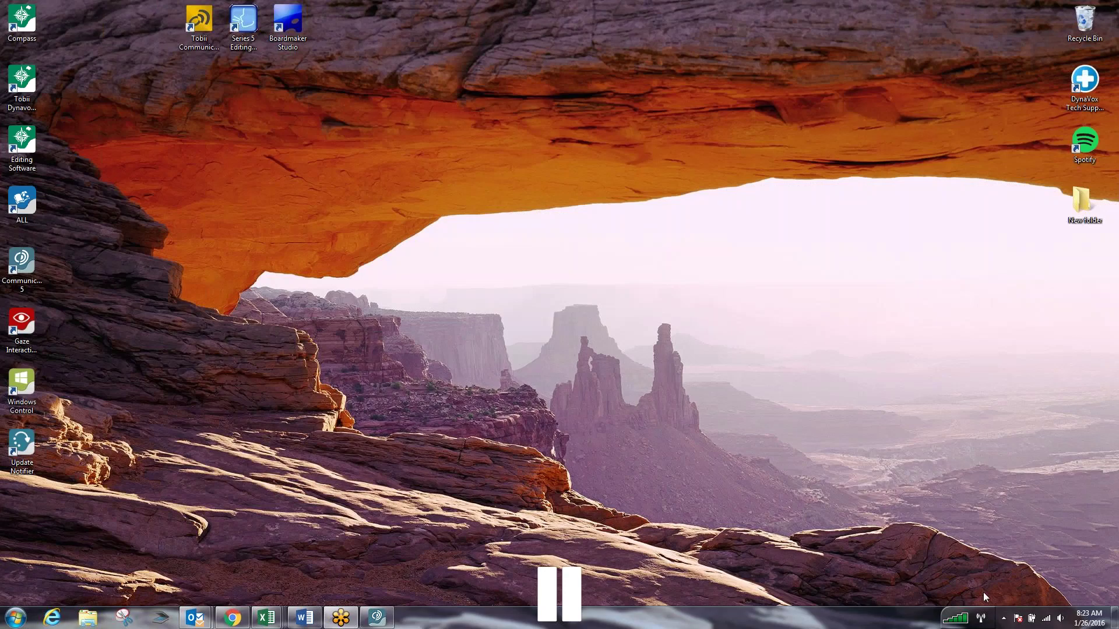
pyautogui.click(379, 618)
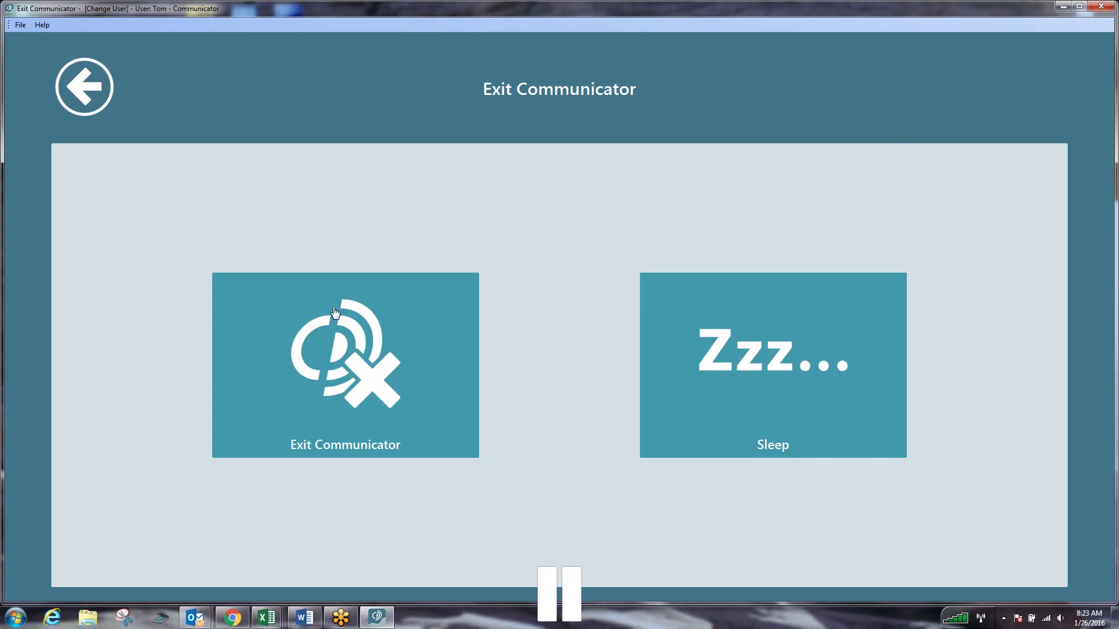
pyautogui.click(87, 94)
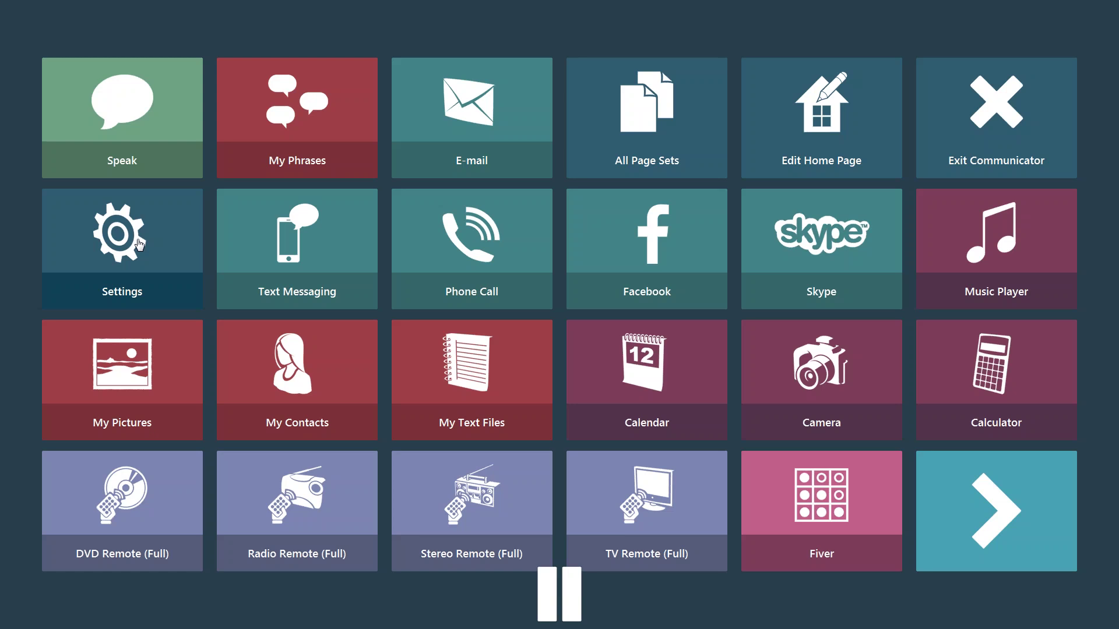
# View the options on the Settings page and go back to the home page.
pyautogui.click(139, 245)
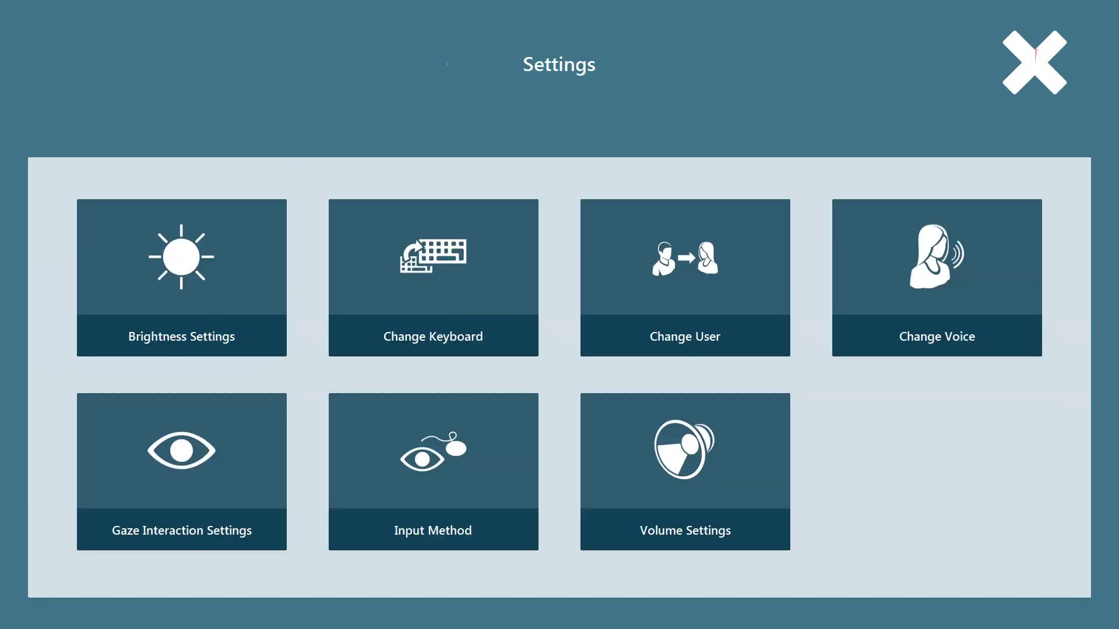
pyautogui.click(1034, 61)
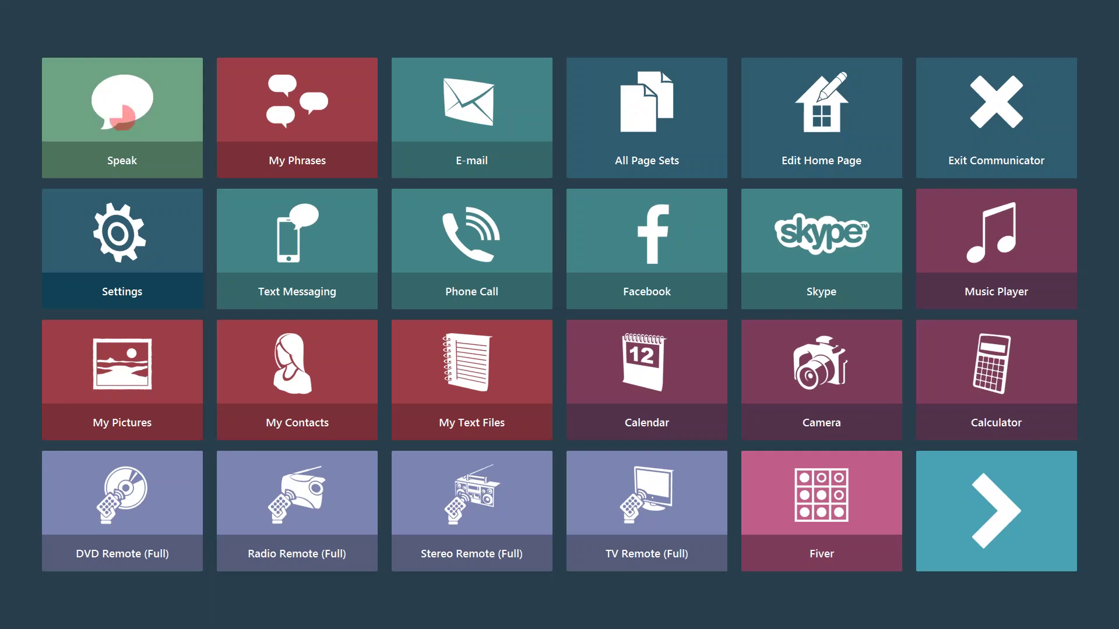
# Write "Hello" on the Speak page by entering "Hel" and choosing the predicted word.
pyautogui.click(123, 117)
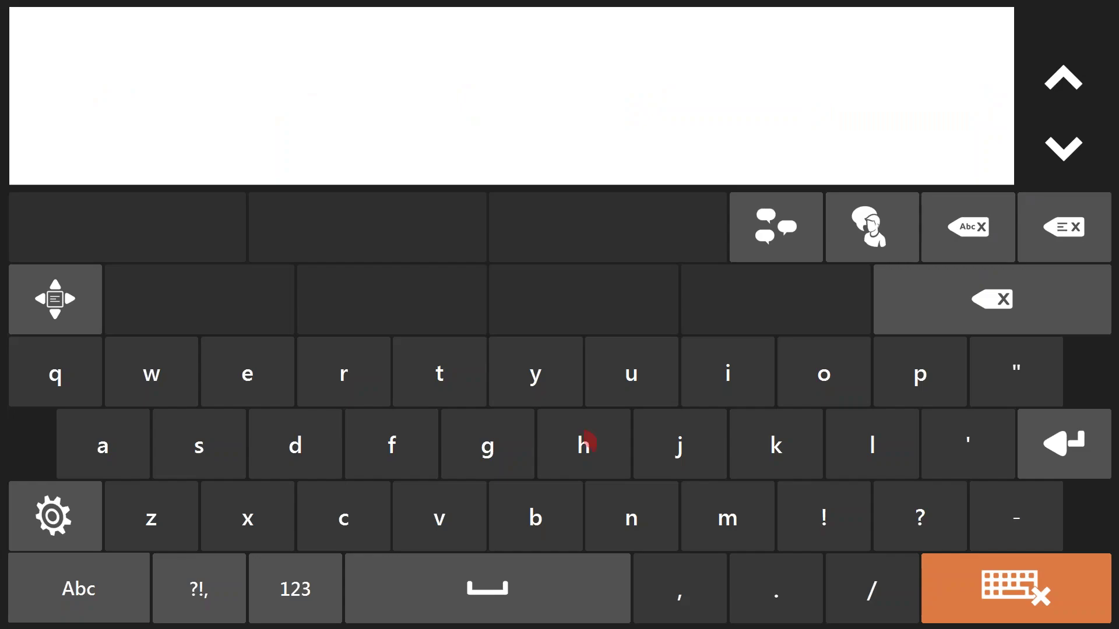
pyautogui.click(584, 445)
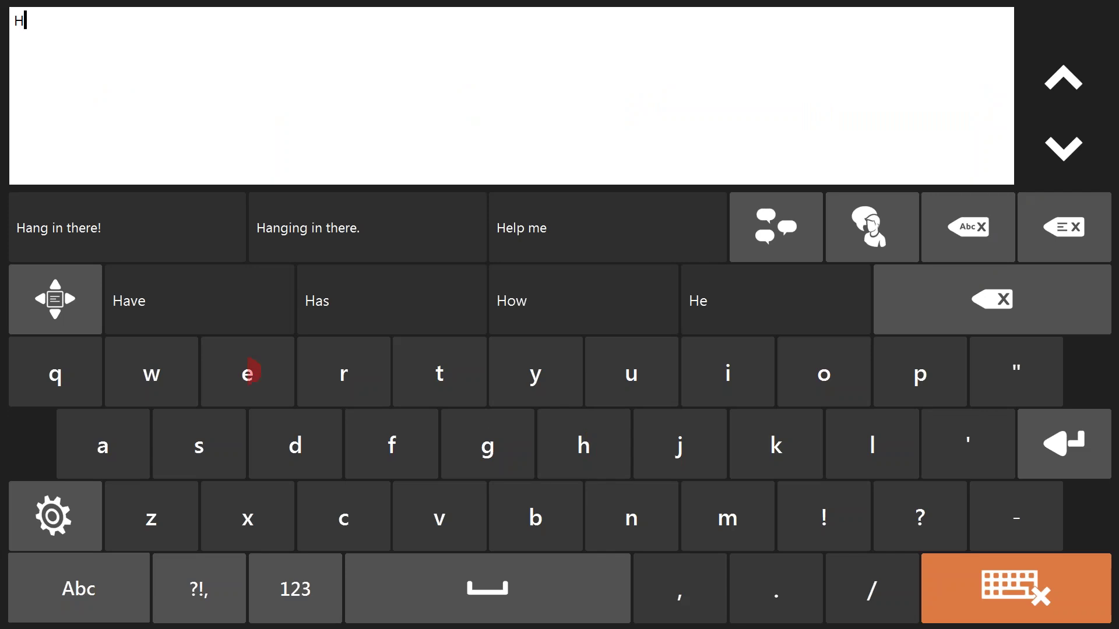
pyautogui.click(250, 369)
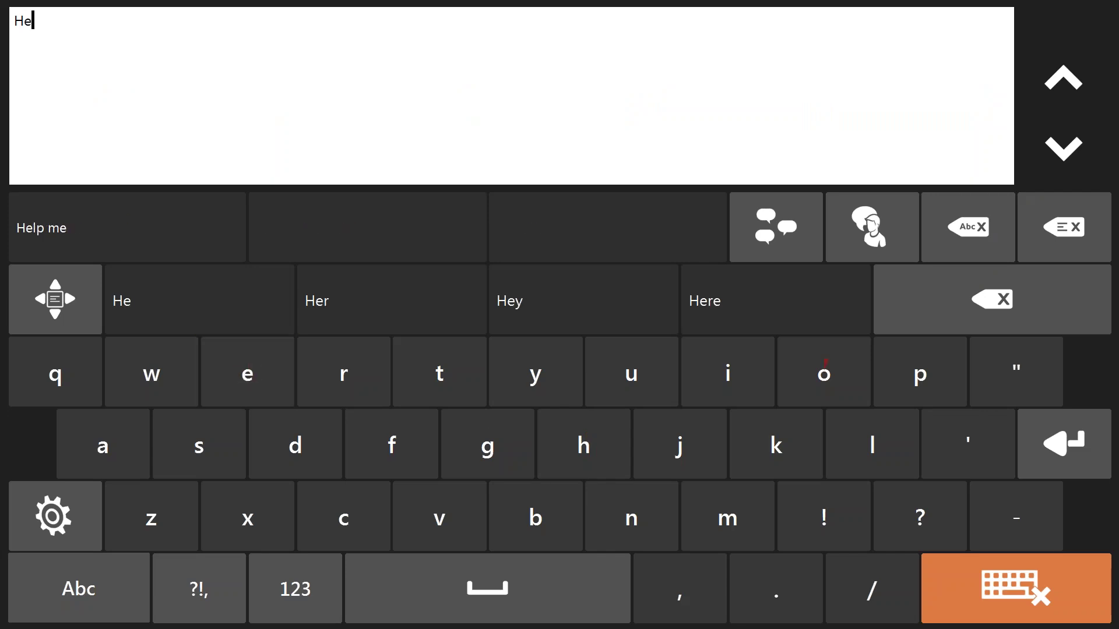
pyautogui.click(872, 443)
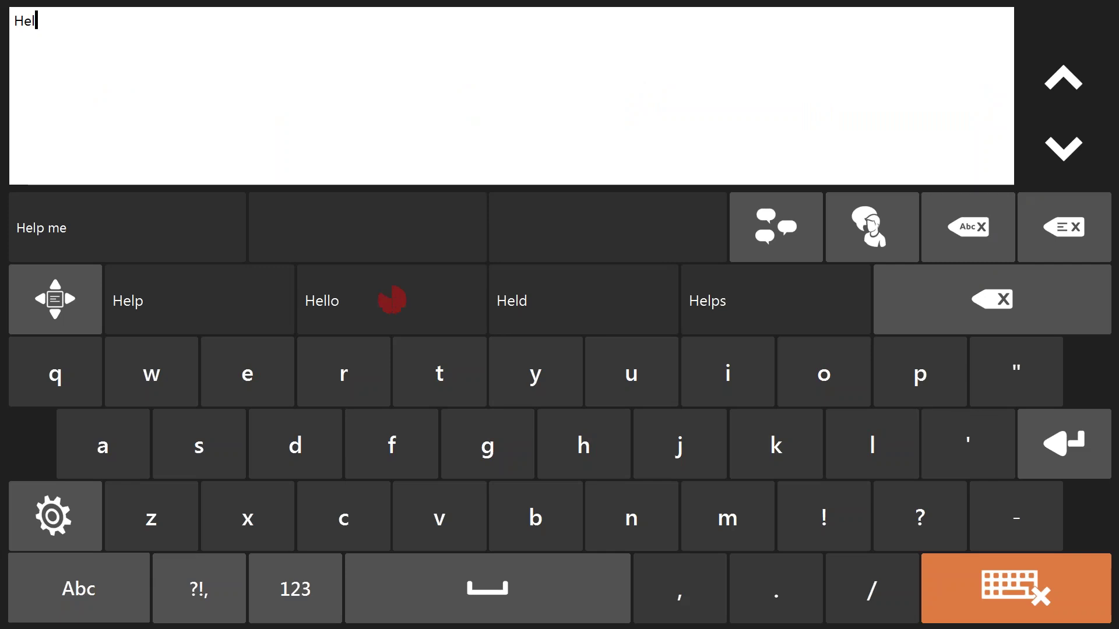
pyautogui.click(398, 300)
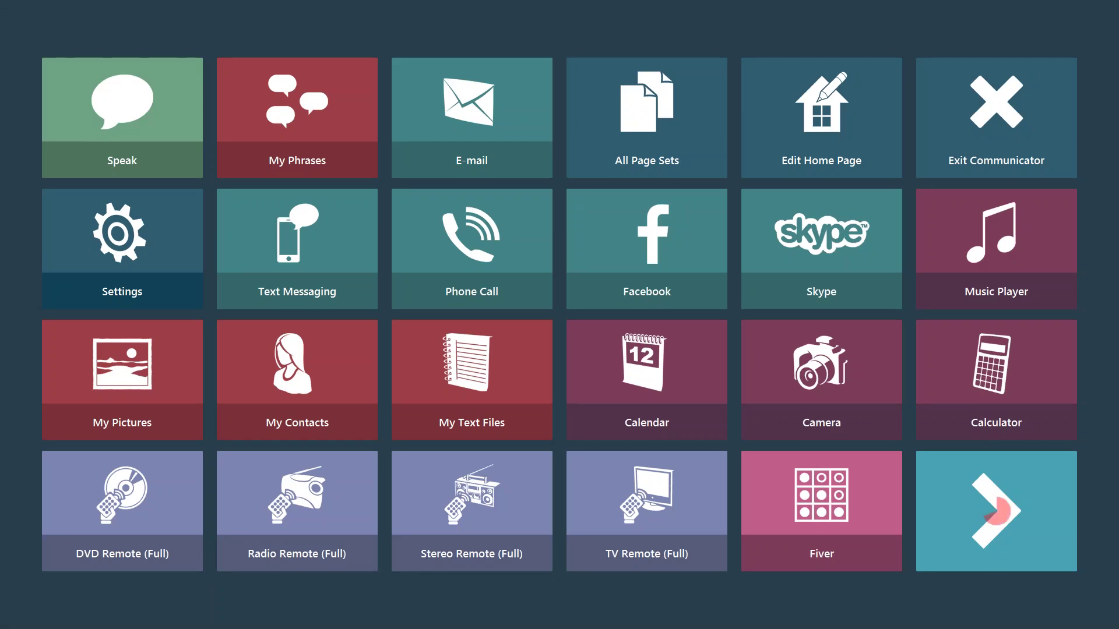
# Look at the second page of the home screen and the My Phrases page, then return to the home page.
pyautogui.click(1002, 508)
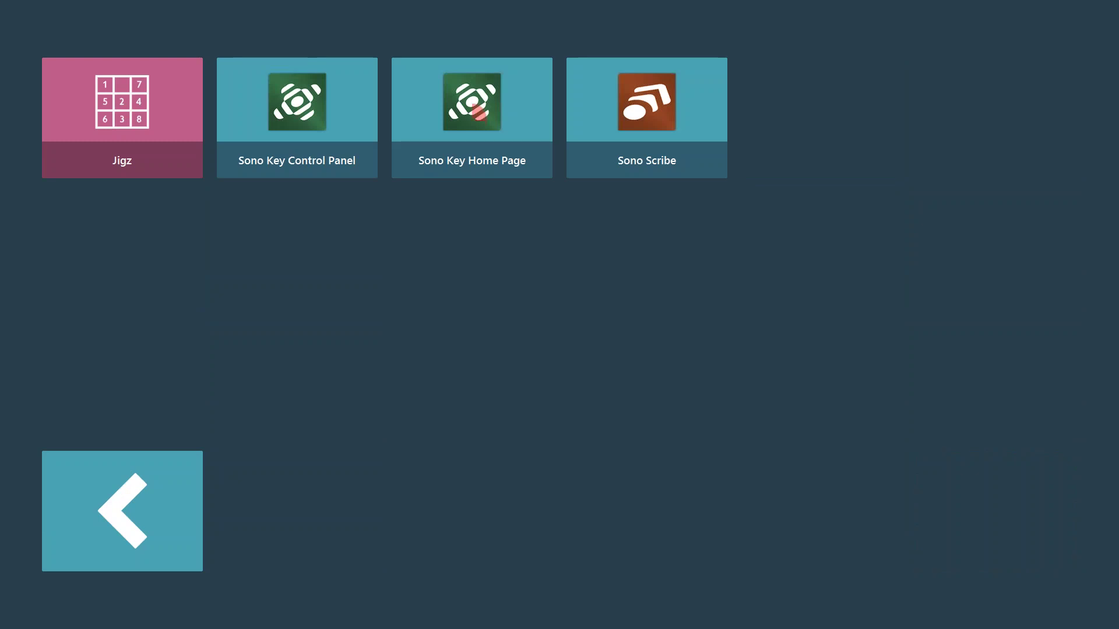
pyautogui.click(119, 511)
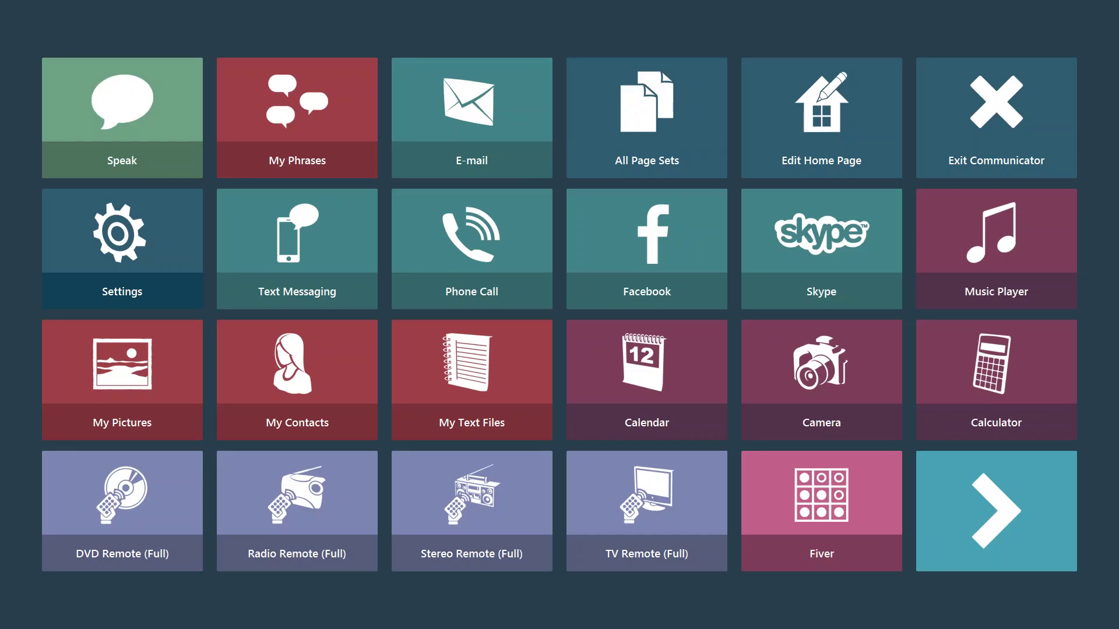
pyautogui.click(290, 119)
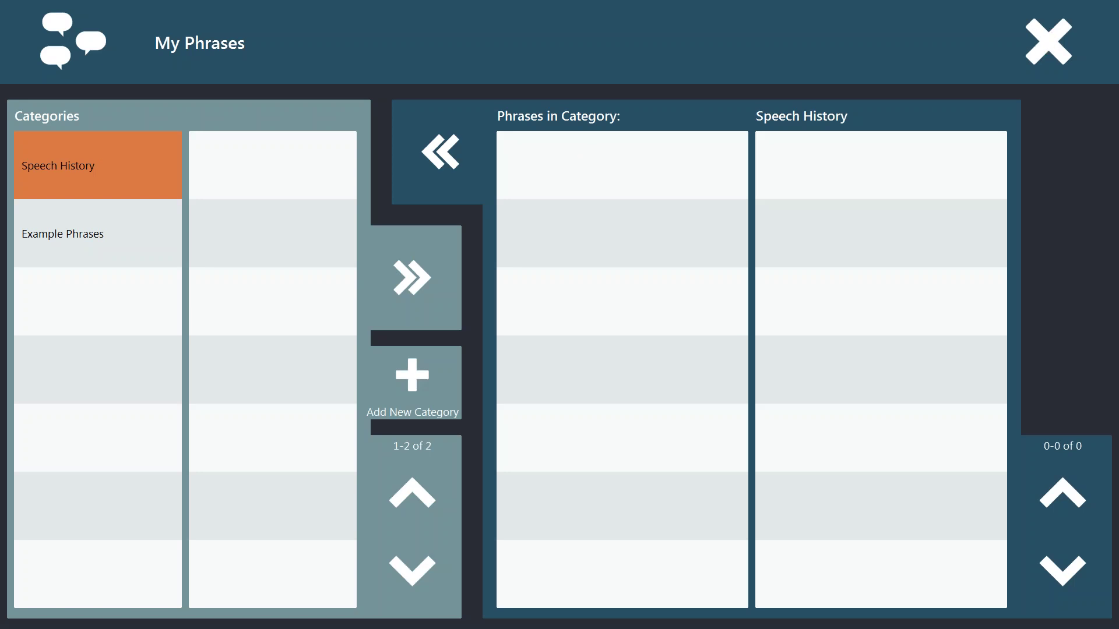
pyautogui.click(1049, 42)
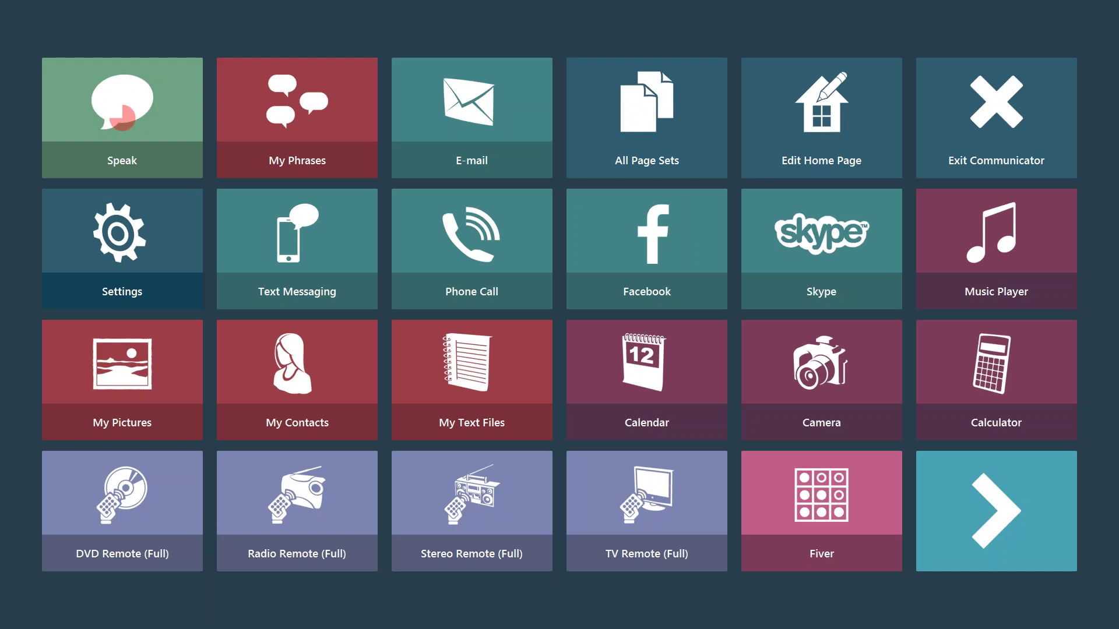
# Enter the letter Y on the Speak page and close the keyboard to return to the home page.
pyautogui.click(123, 111)
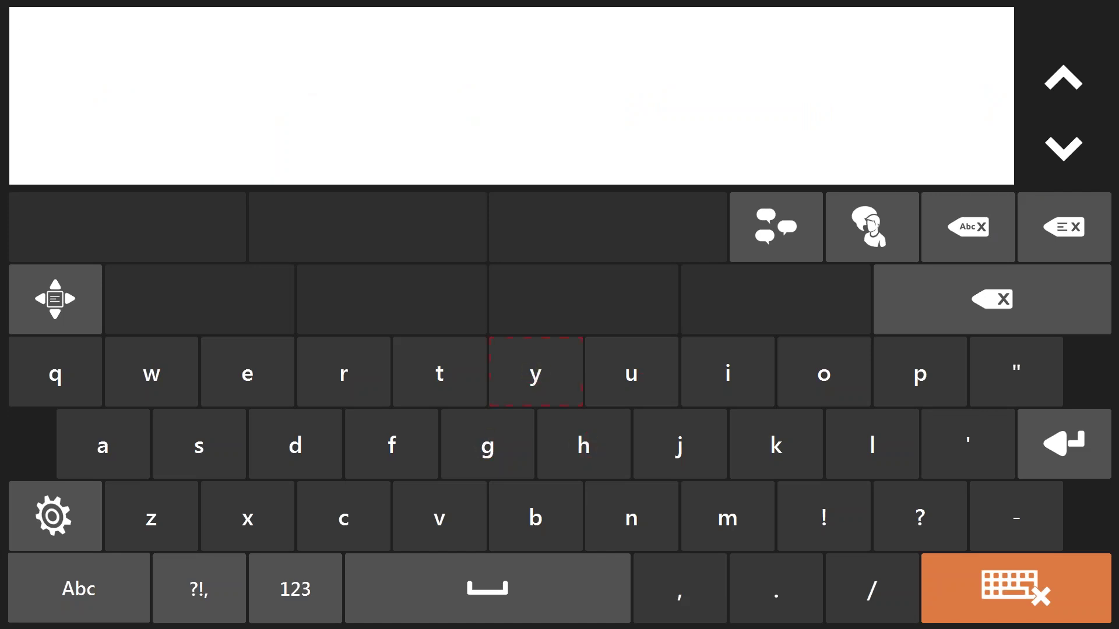
pyautogui.click(539, 368)
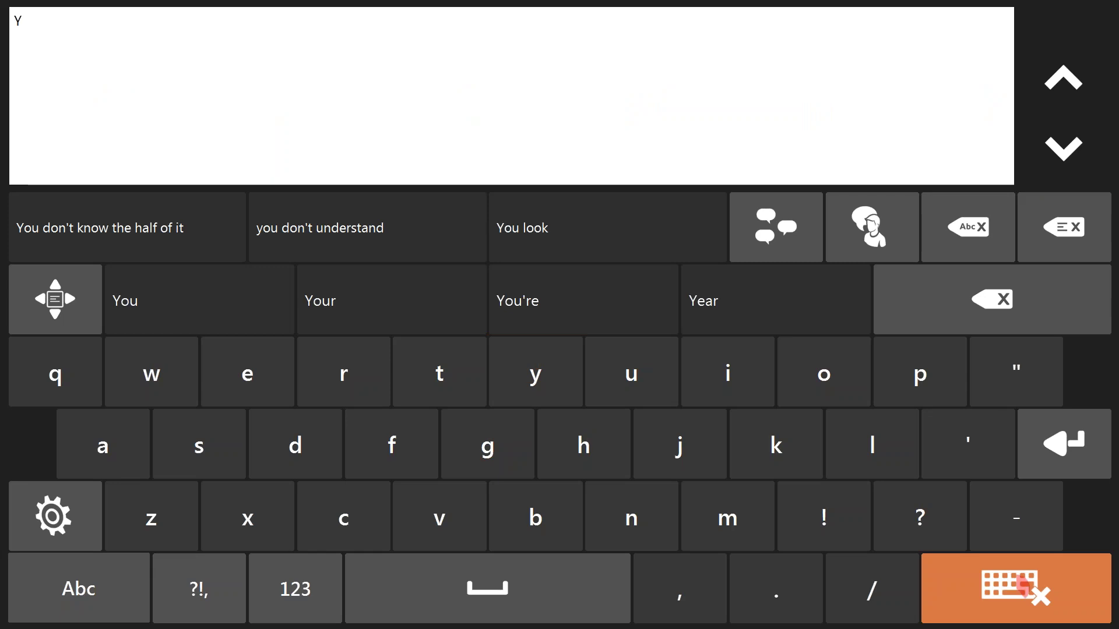
pyautogui.click(1016, 589)
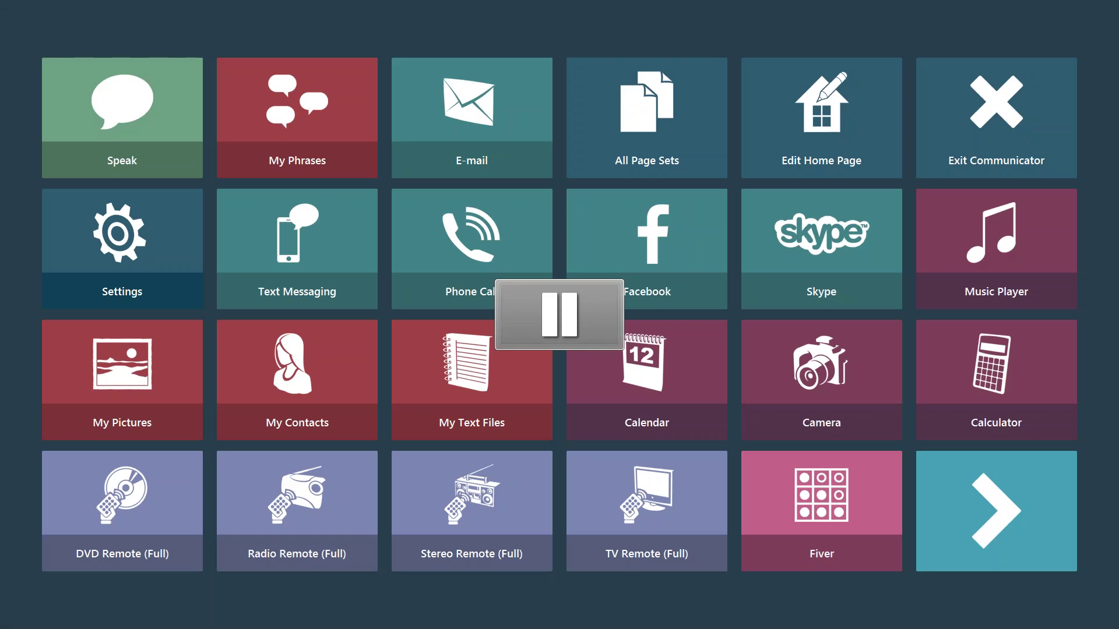
# Pause gaze interaction and preview the Grid layout among the available keyboards.
pyautogui.click(560, 314)
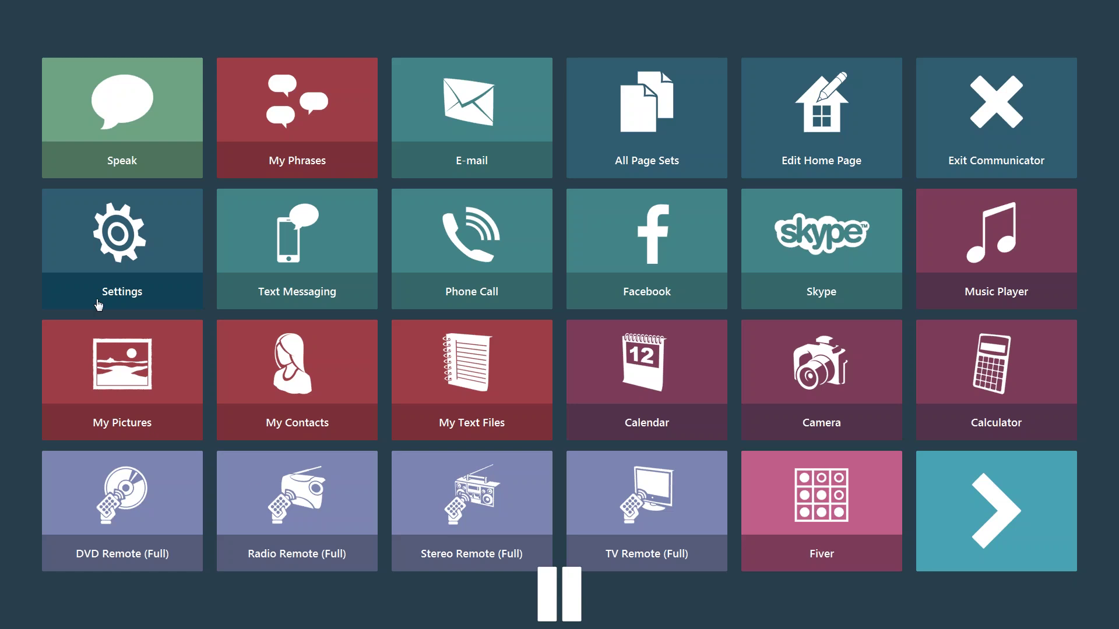
pyautogui.click(135, 269)
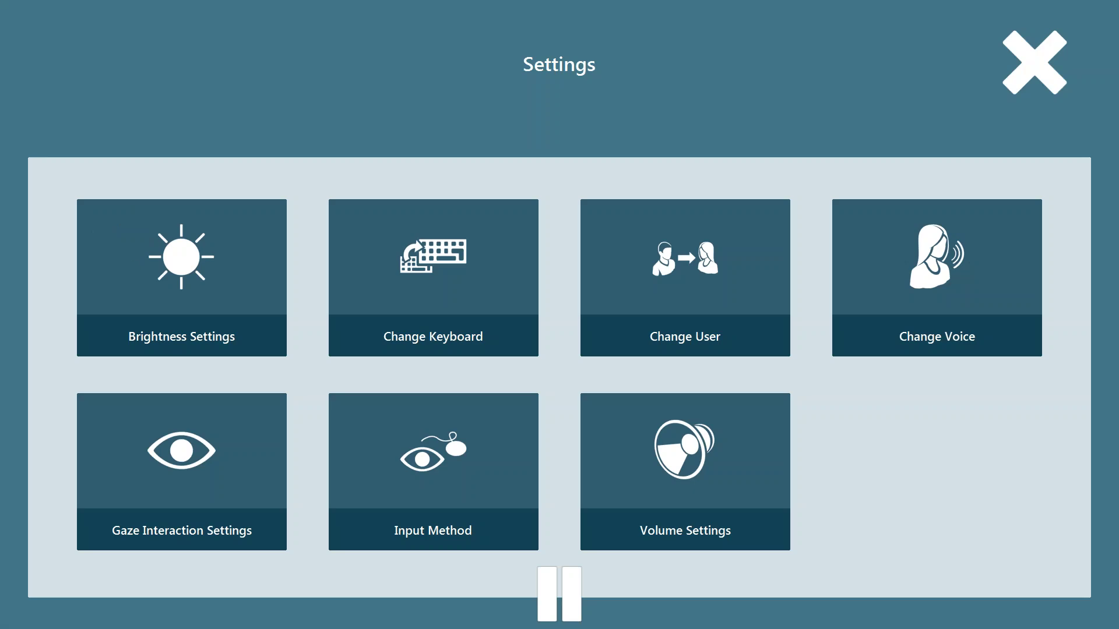
pyautogui.click(410, 290)
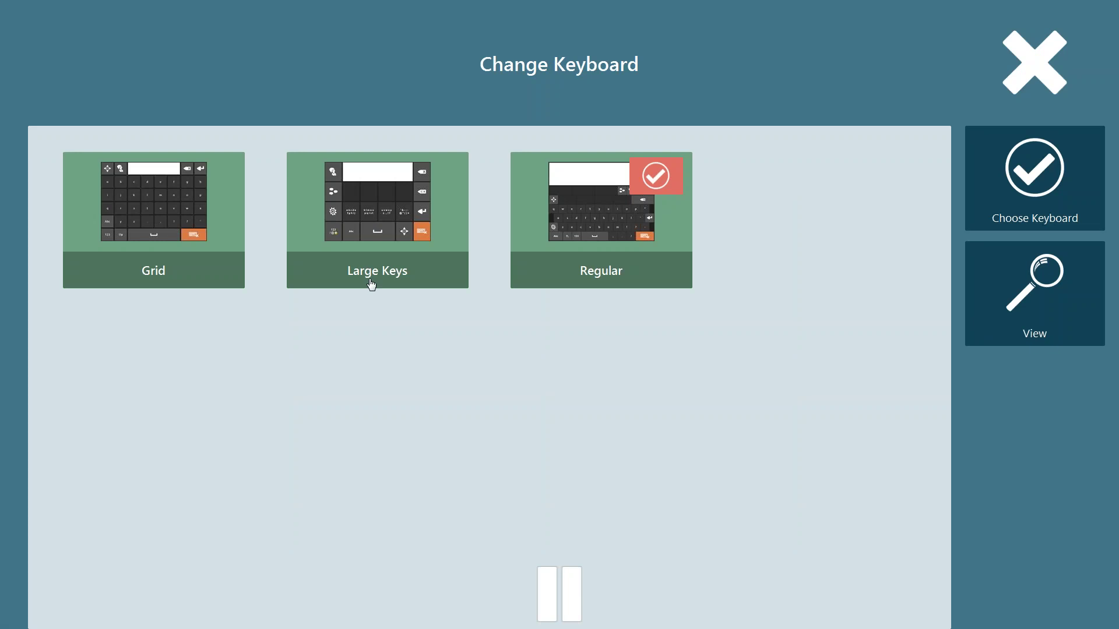
pyautogui.click(173, 230)
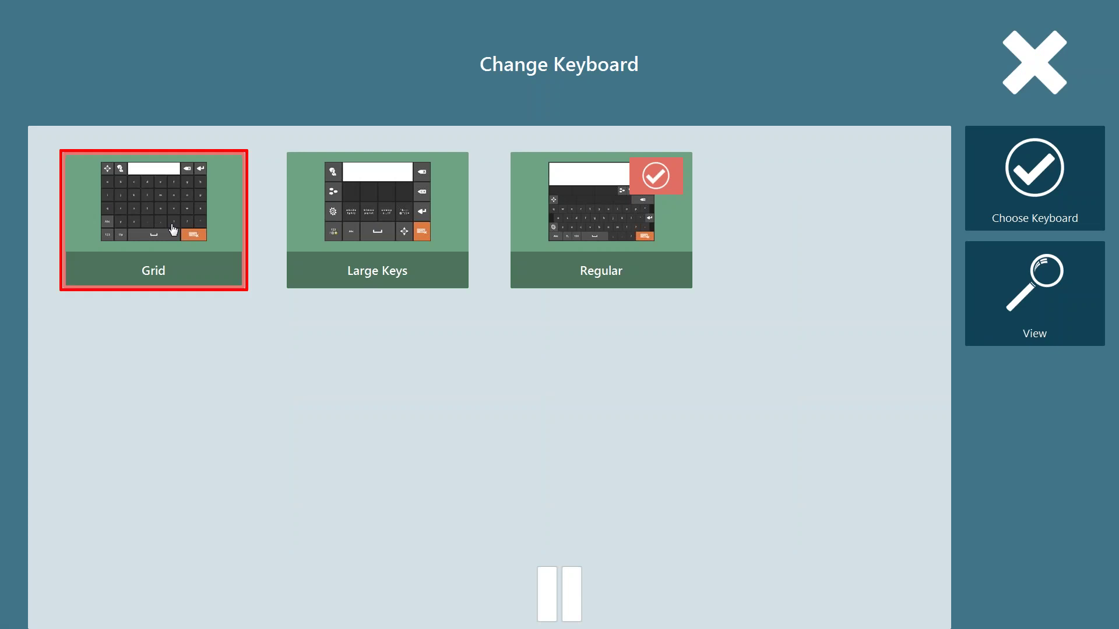
pyautogui.click(965, 322)
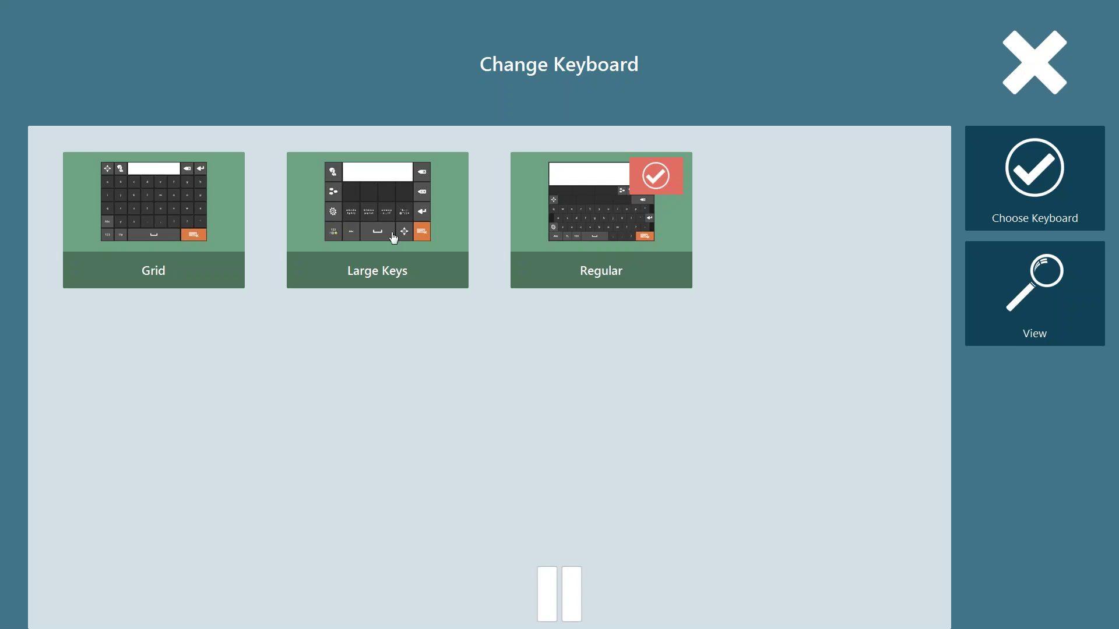
# Preview the Large Keys keyboard, enter the letter H with it, and return to the home page without changing the keyboard.
pyautogui.click(392, 233)
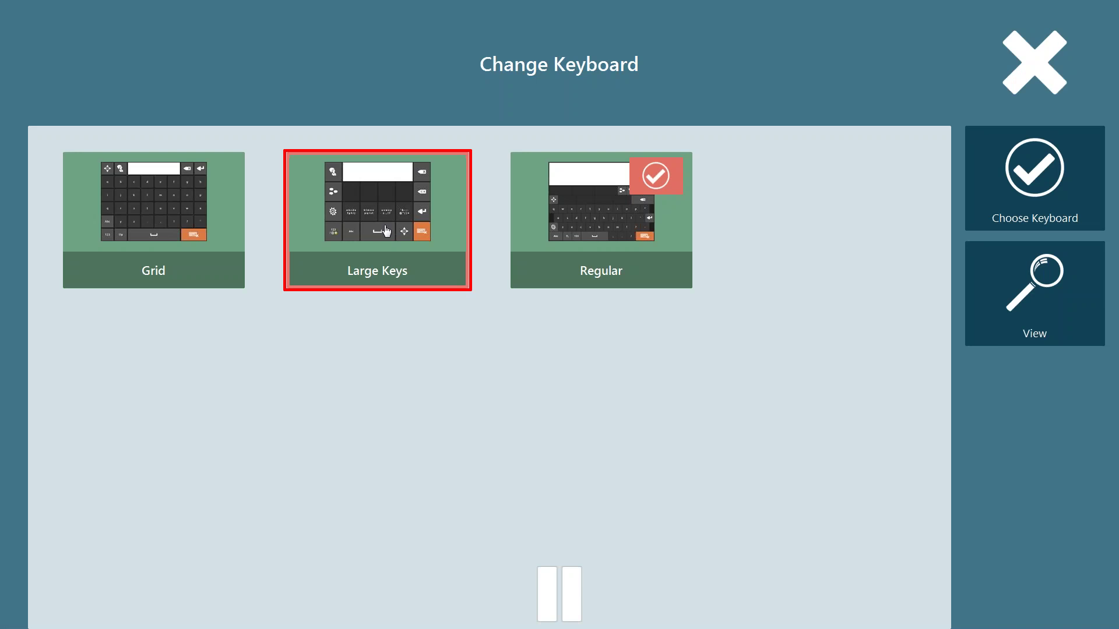
pyautogui.click(999, 309)
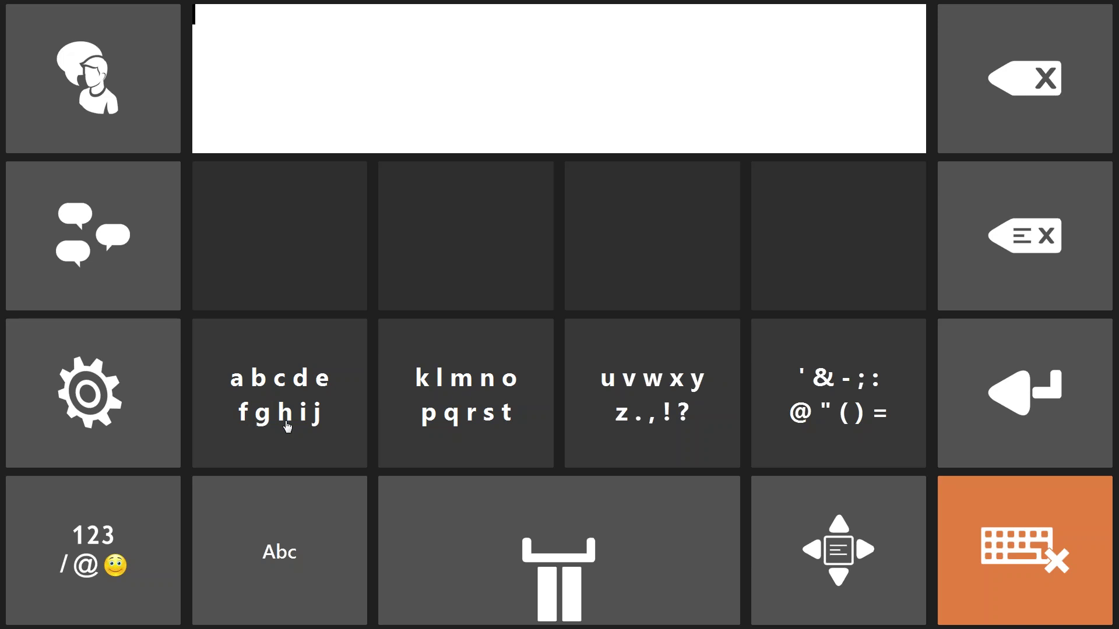
pyautogui.moveTo(287, 425)
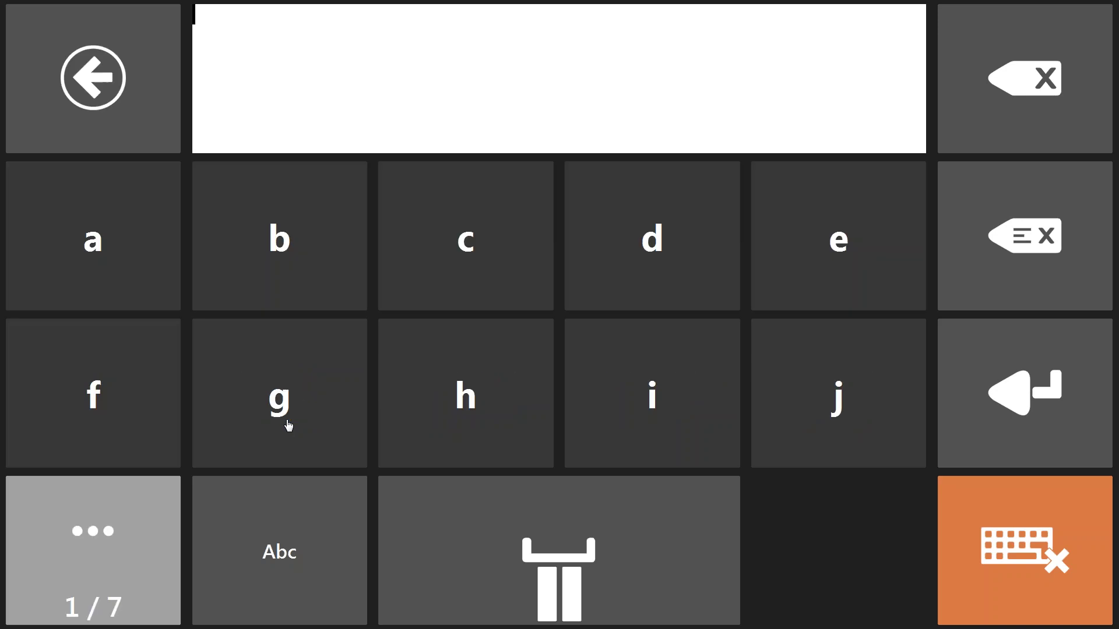
pyautogui.click(469, 404)
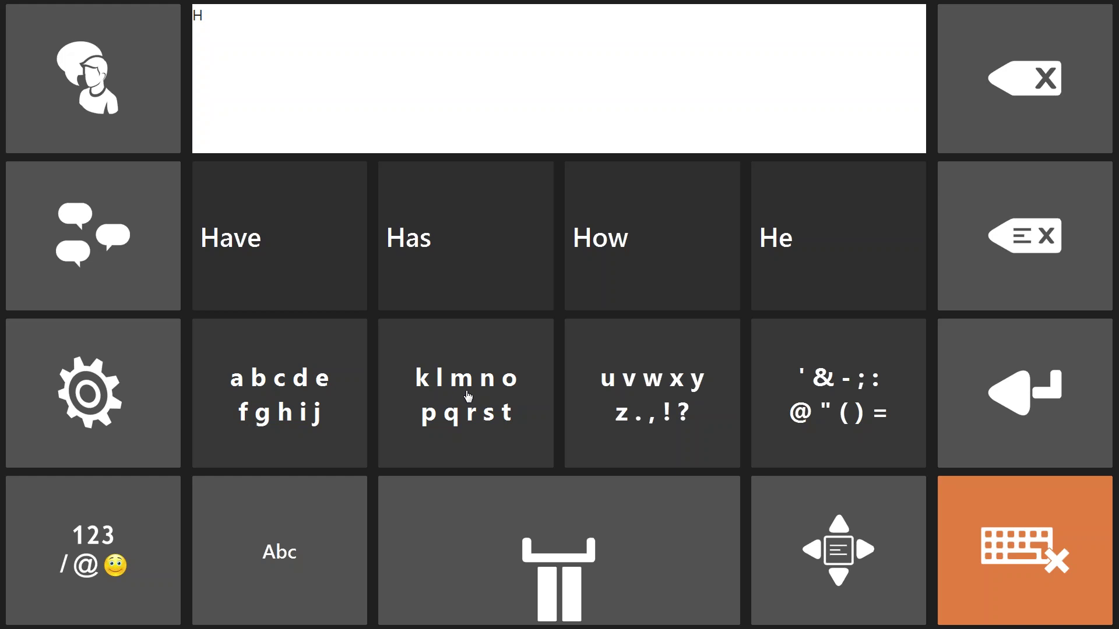
pyautogui.click(1016, 544)
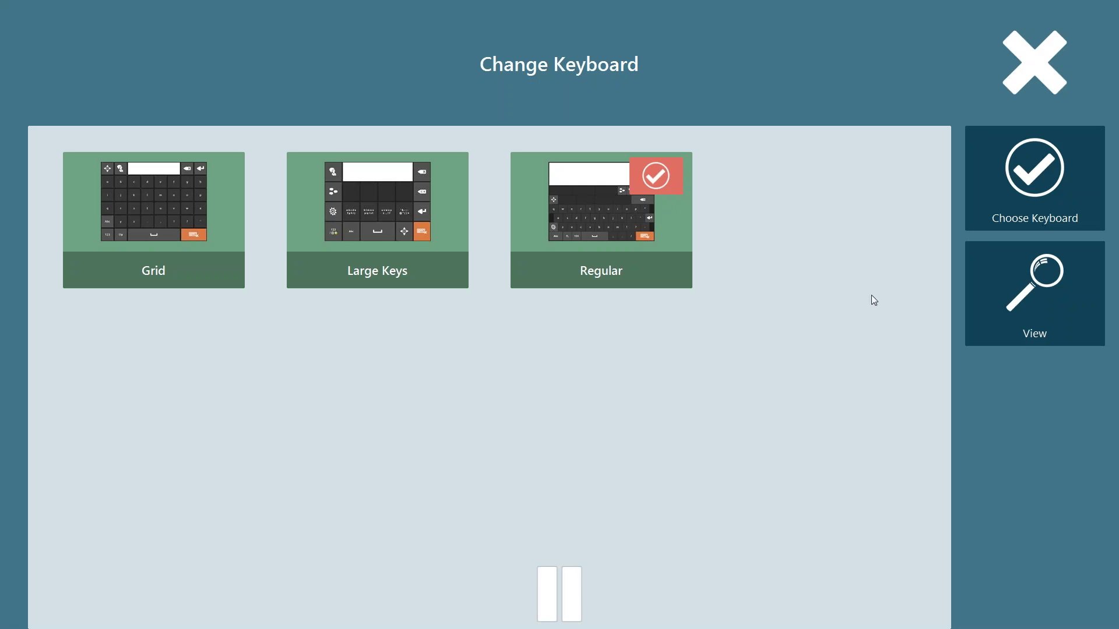
pyautogui.click(1030, 66)
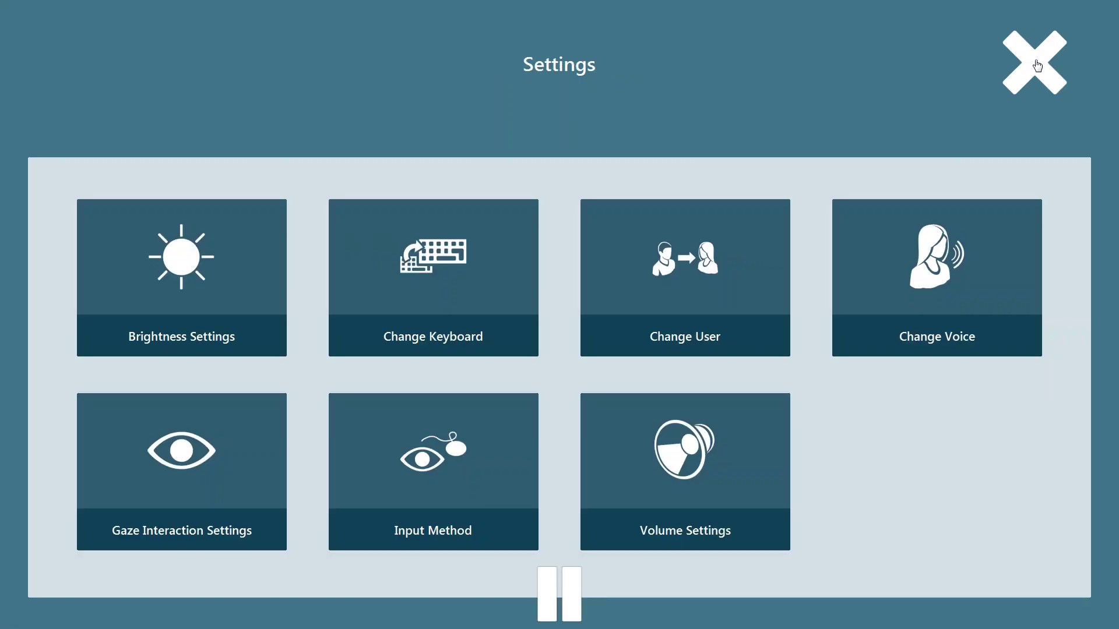
pyautogui.click(1035, 66)
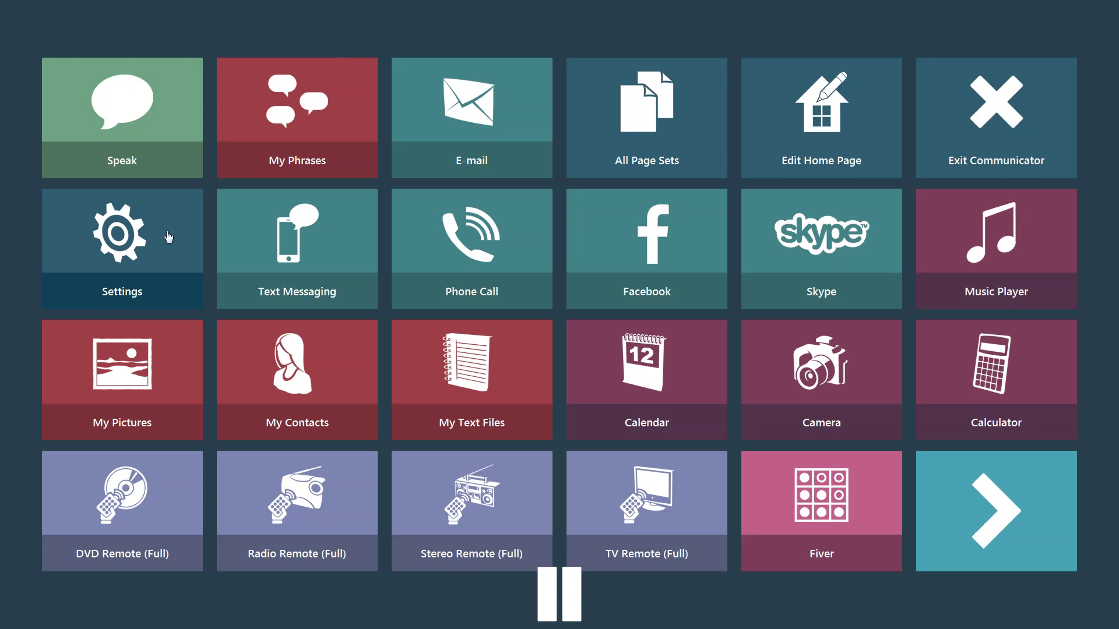
# Open Communicator's own Gaze Interaction Settings page and show the eye tracker's track status.
pyautogui.click(169, 237)
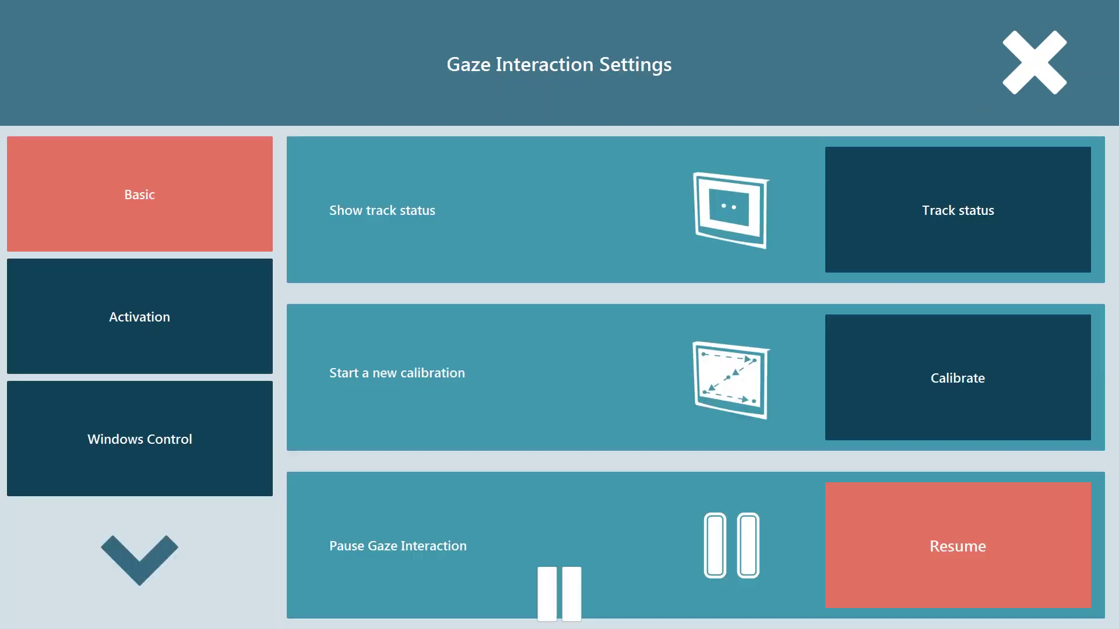
pyautogui.click(896, 234)
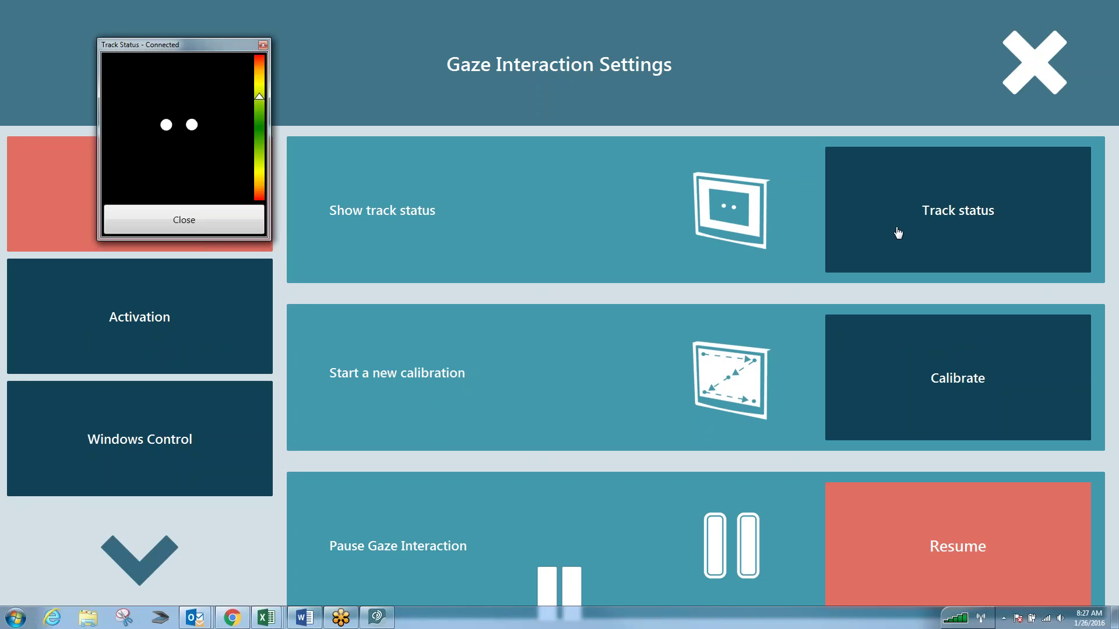